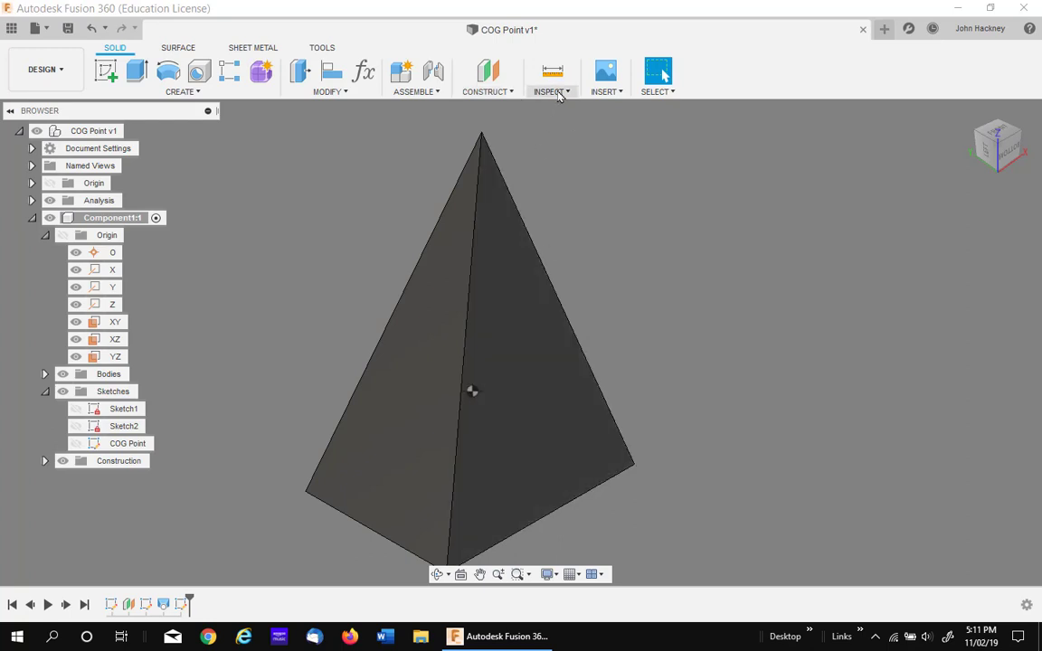
Measure CenterOfMass1 on the pyramid, reading X 0.75 in, Y 0.625 in, Z 2.50 in
left_click(550, 90)
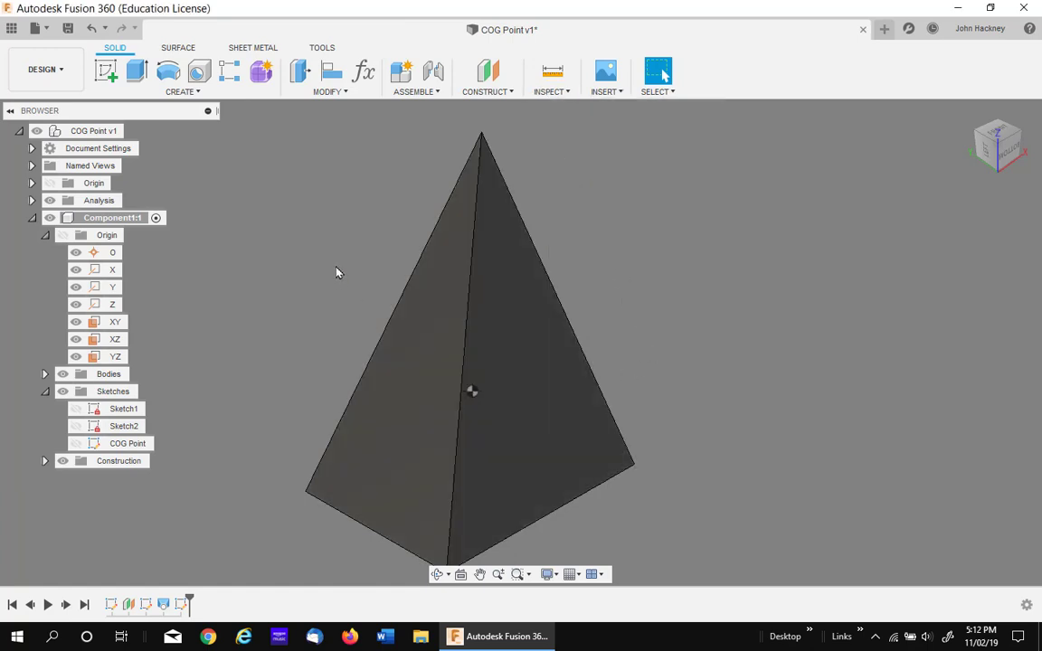
left_click(555, 79)
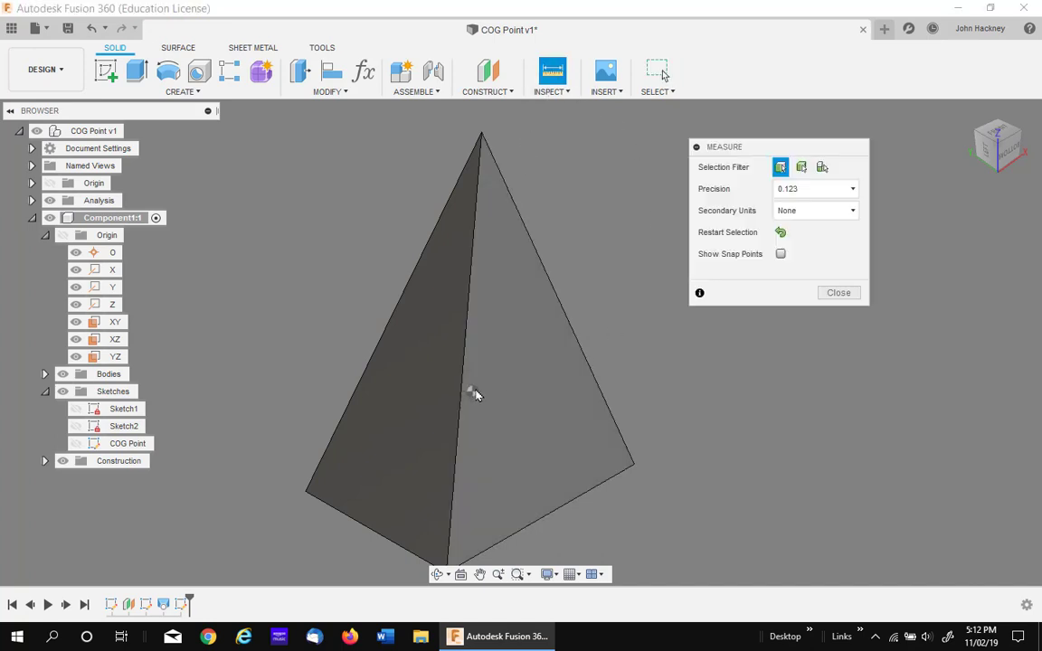
left_click(472, 397)
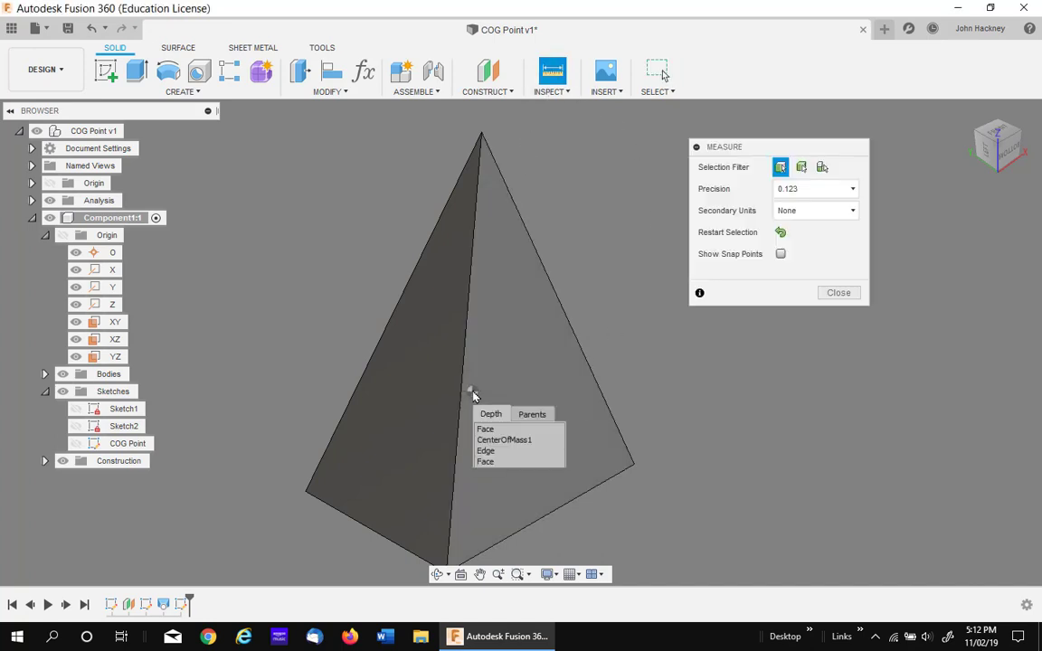
left_click(504, 440)
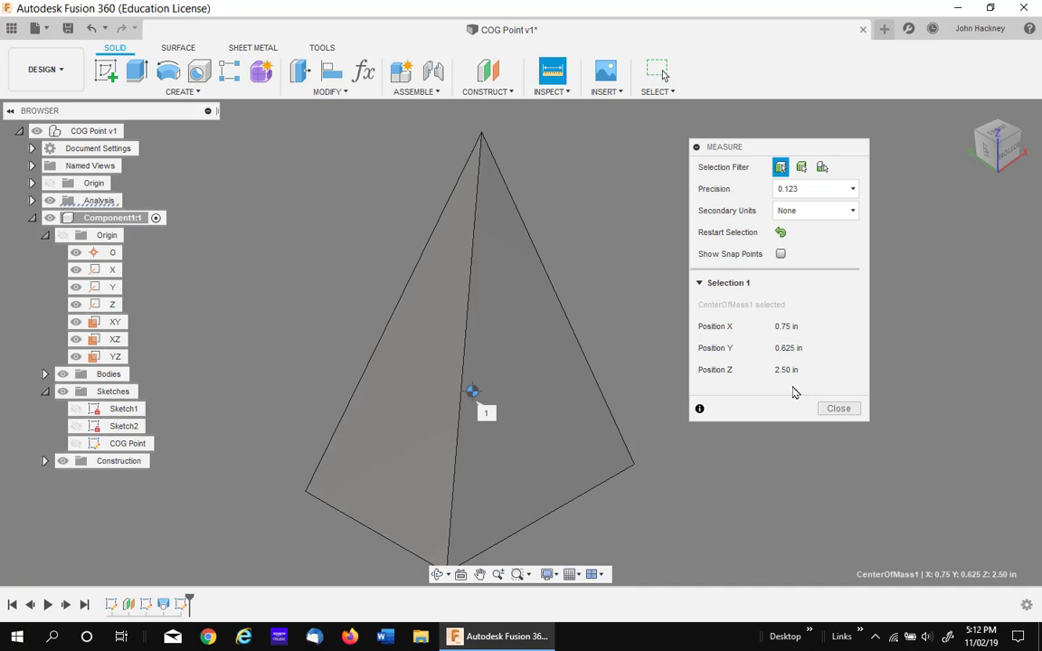
left_click(830, 408)
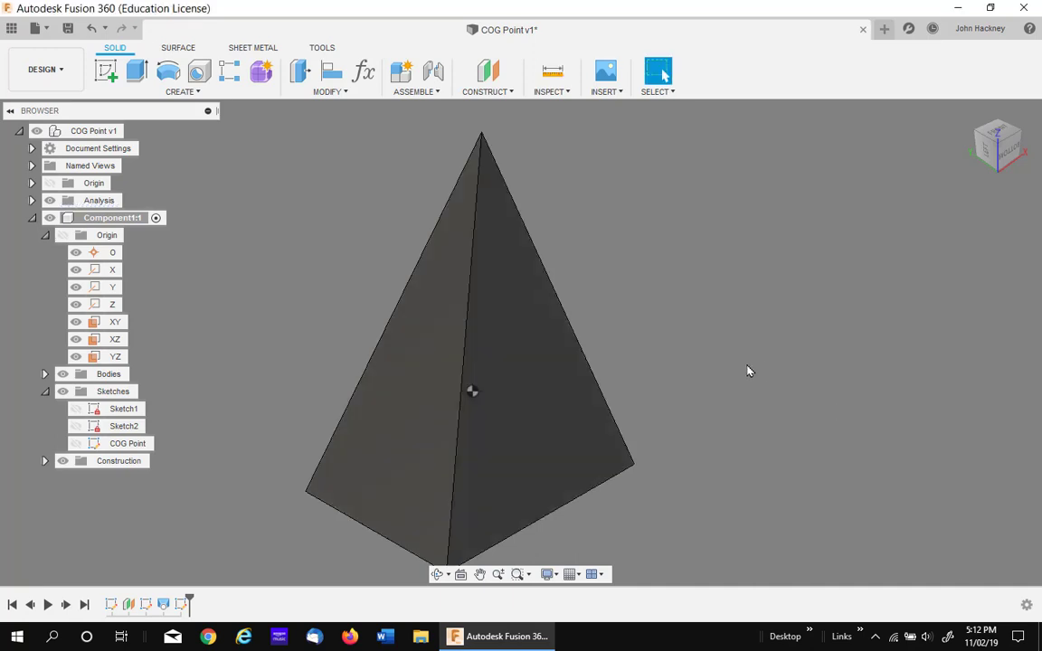
Make the COG Point sketch visible and select Component1:1
left_click(81, 447)
left_click(80, 444)
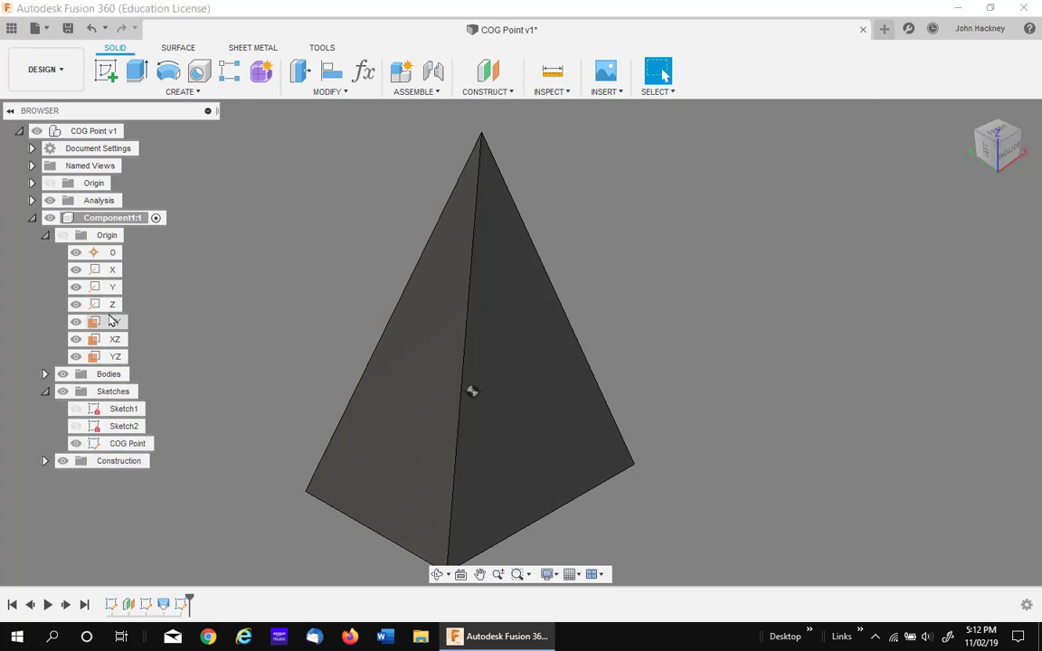
left_click(91, 218)
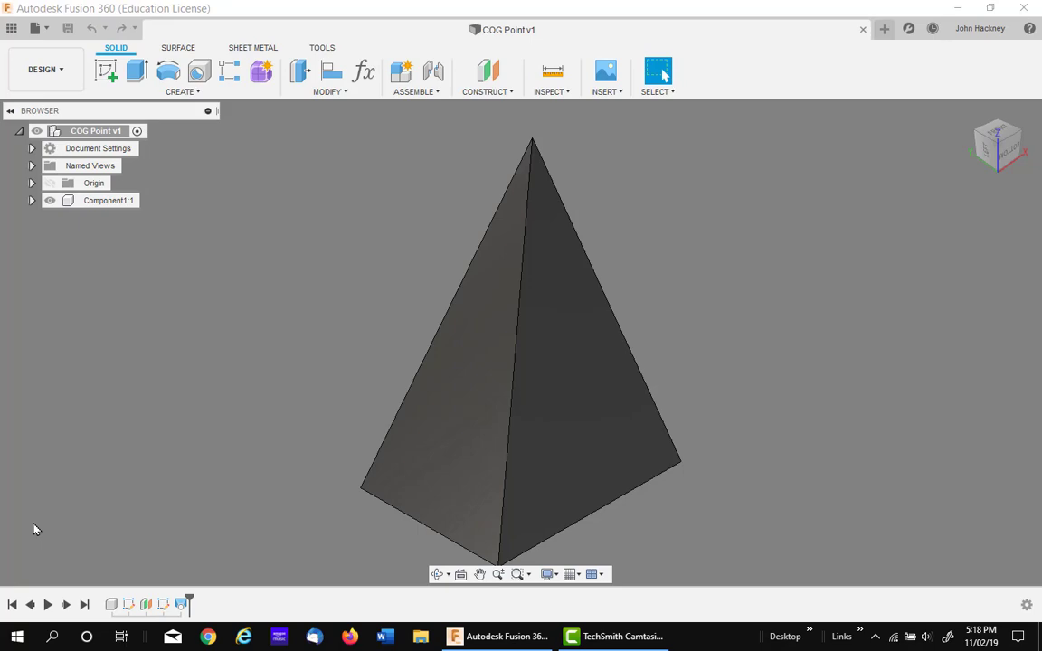
left_click(18, 637)
left_click(19, 570)
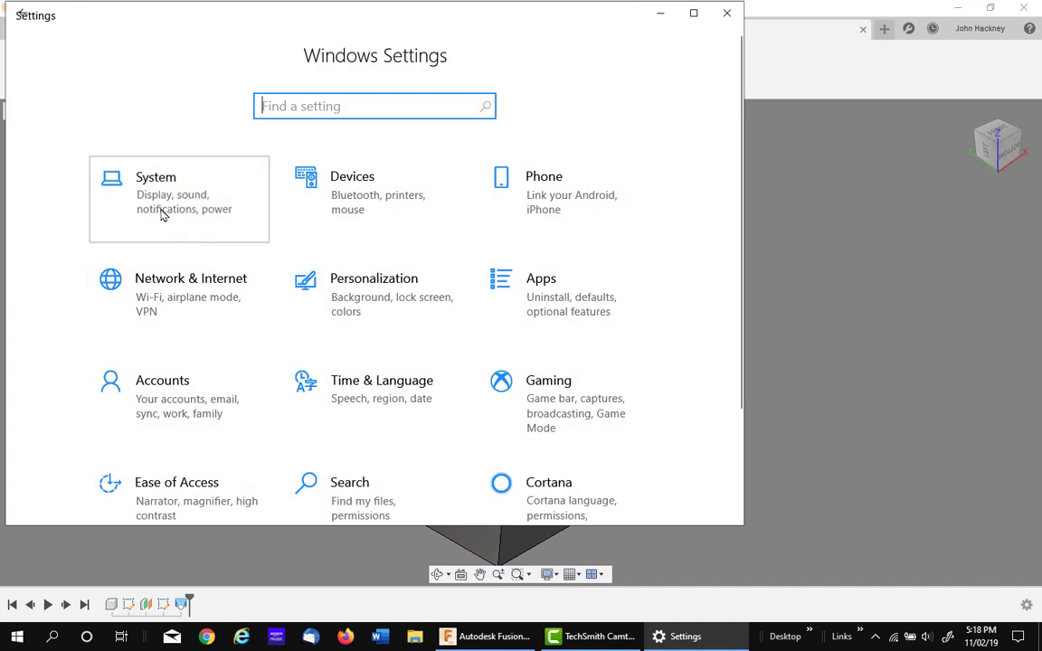
left_click(161, 213)
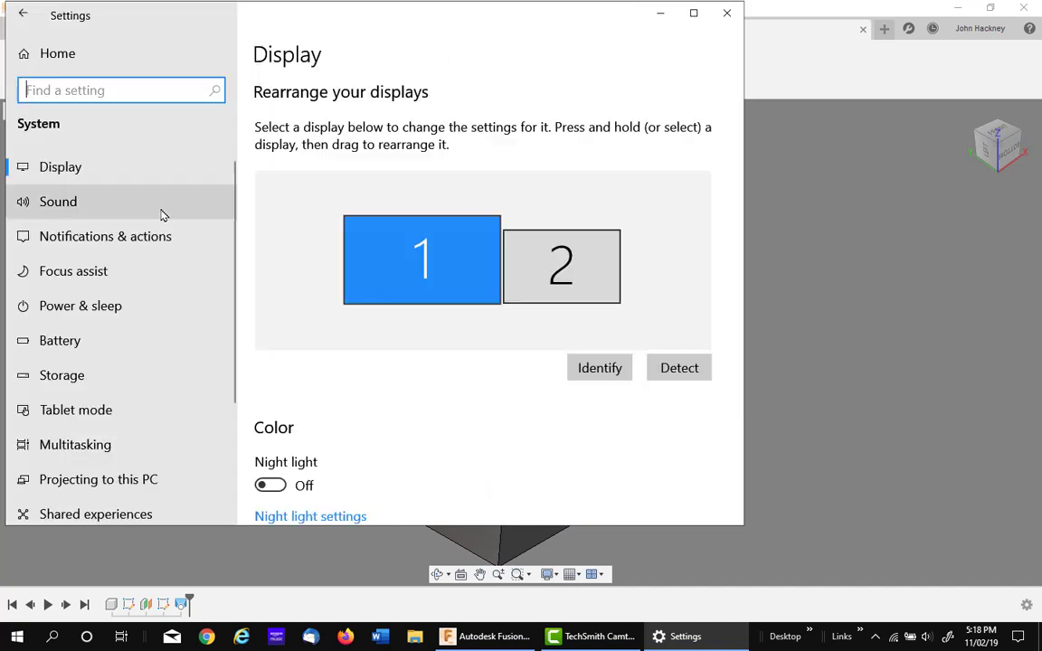
scroll(122, 298, "down", 3)
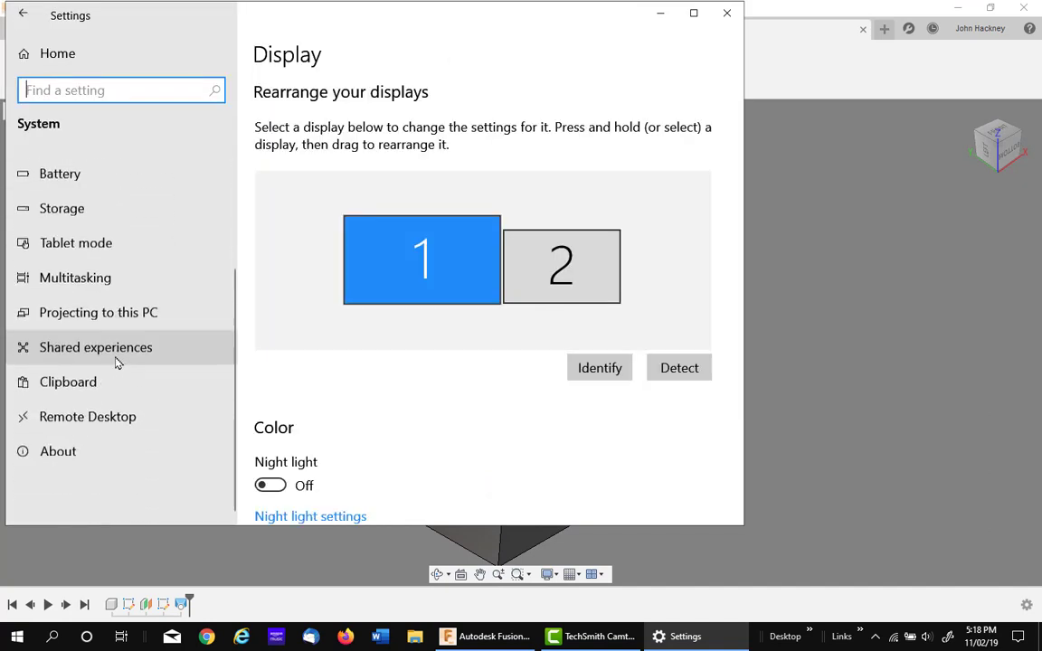
left_click(68, 377)
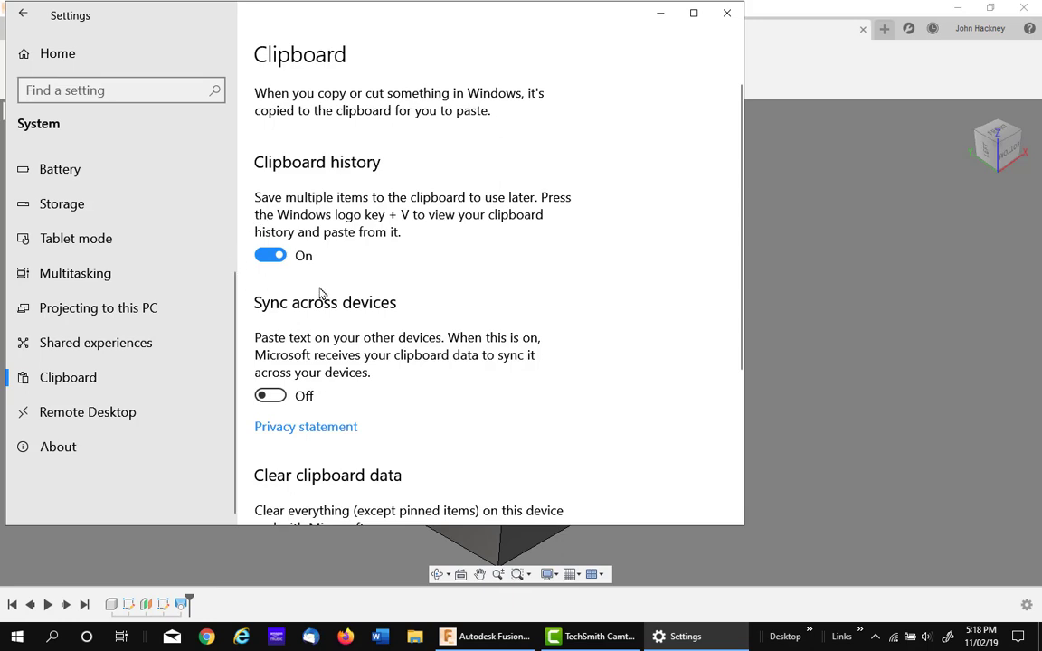
left_click(728, 14)
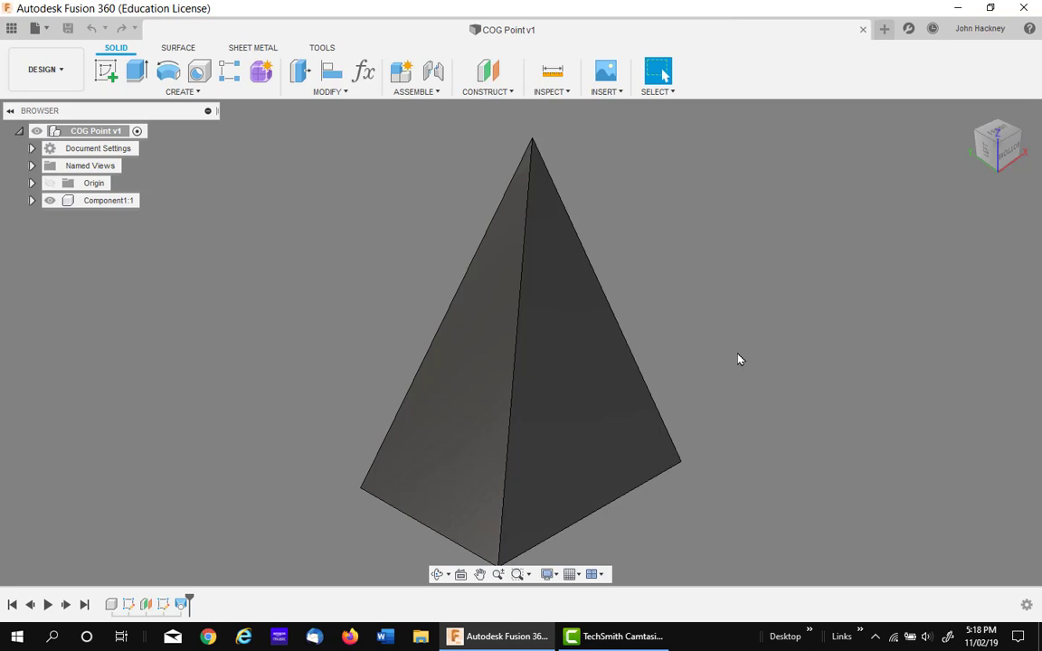
Clear all entries from the Windows clipboard history and verify it is empty
key("super+v")
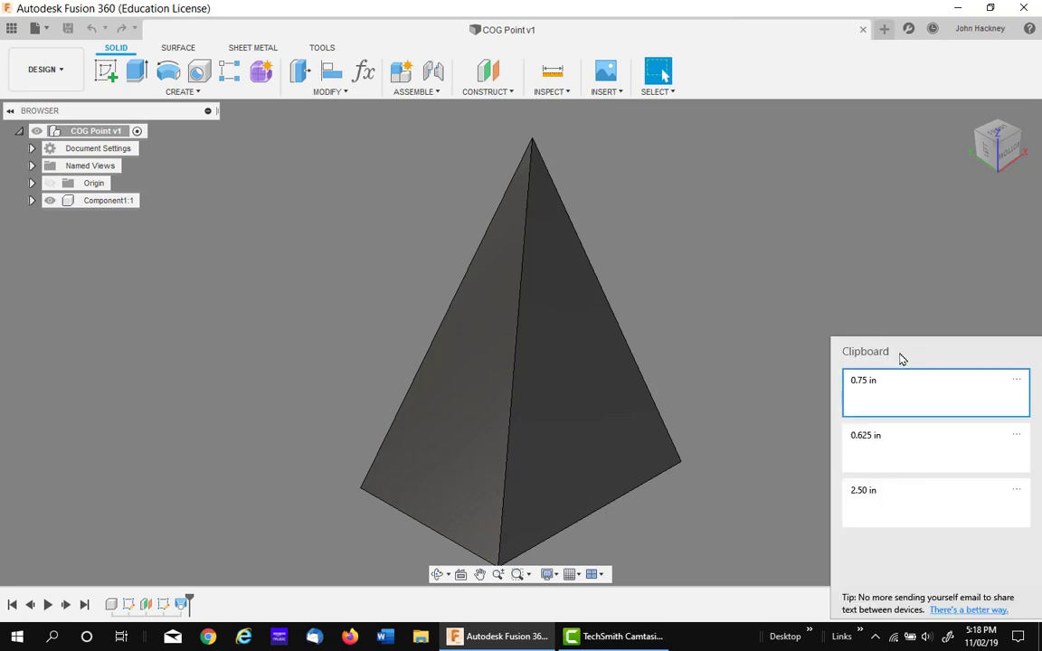
left_click(1017, 381)
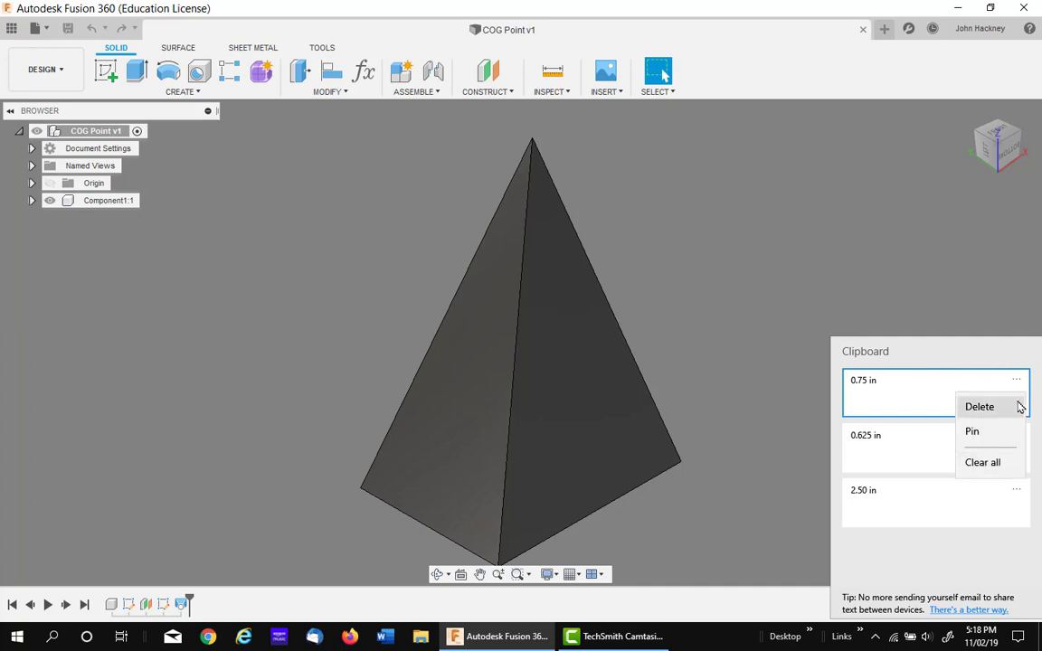
left_click(990, 463)
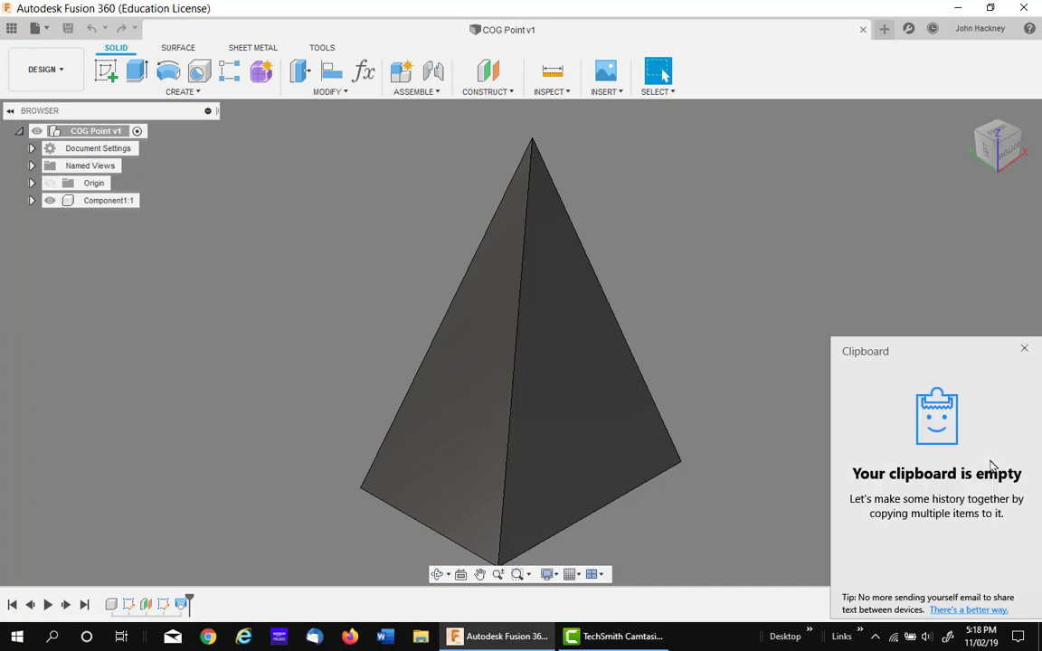
left_click(792, 415)
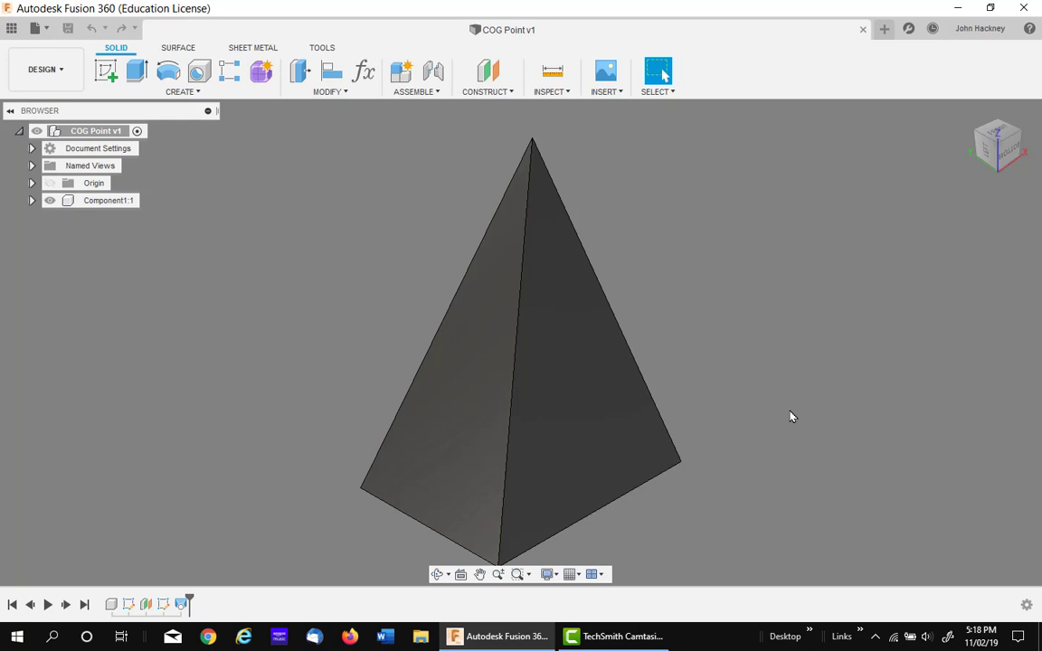
key("super+v")
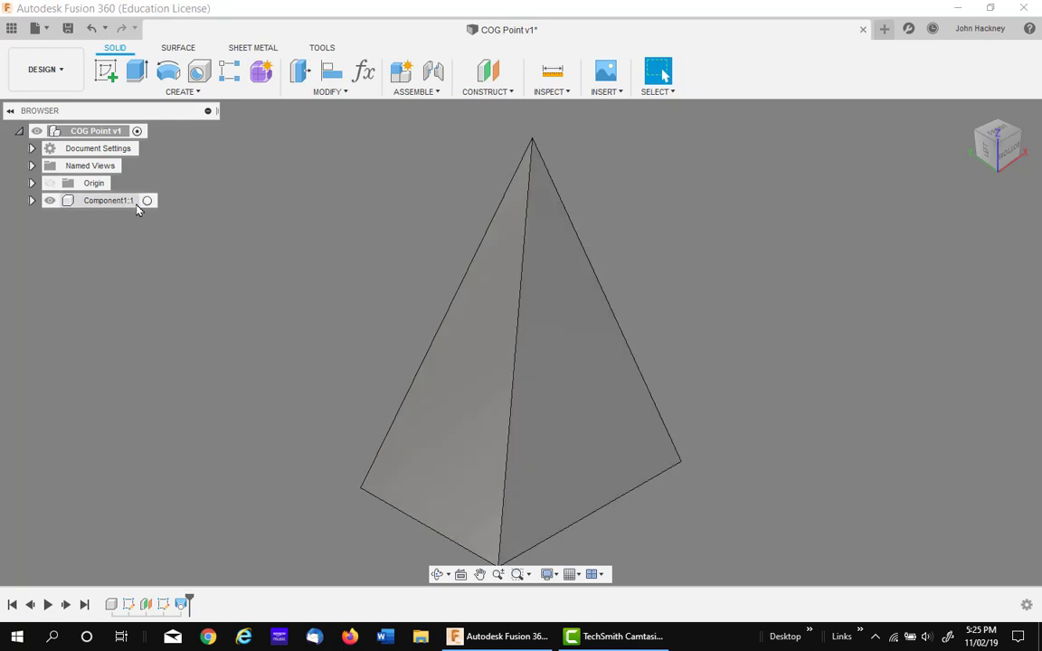
Activate Component1:1 and run a Center of Mass analysis on the pyramid body
left_click(133, 201)
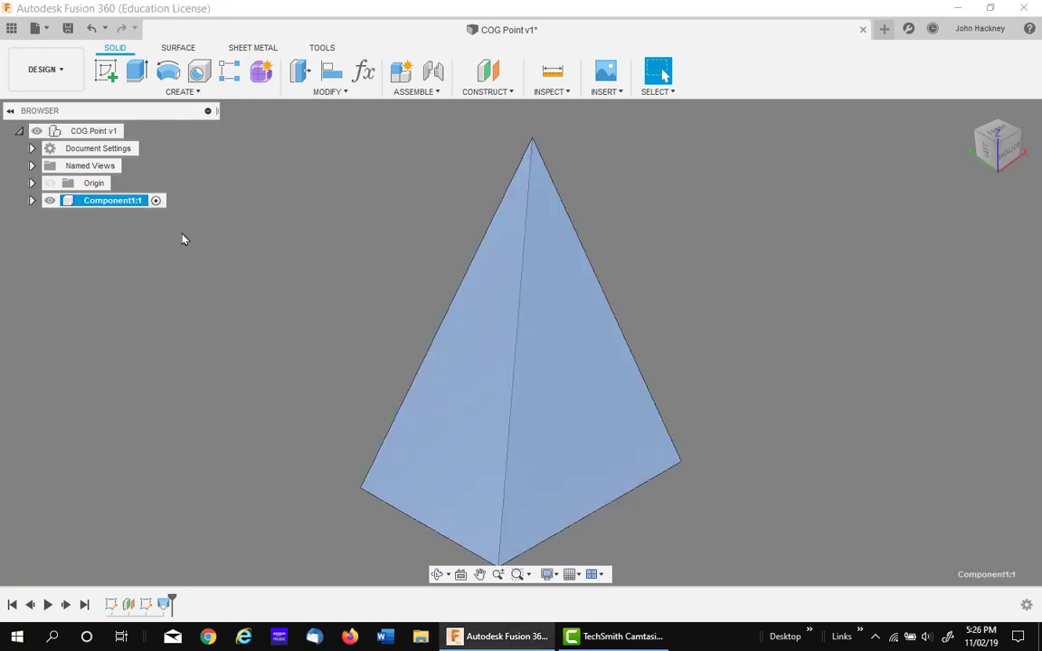
left_click(250, 255)
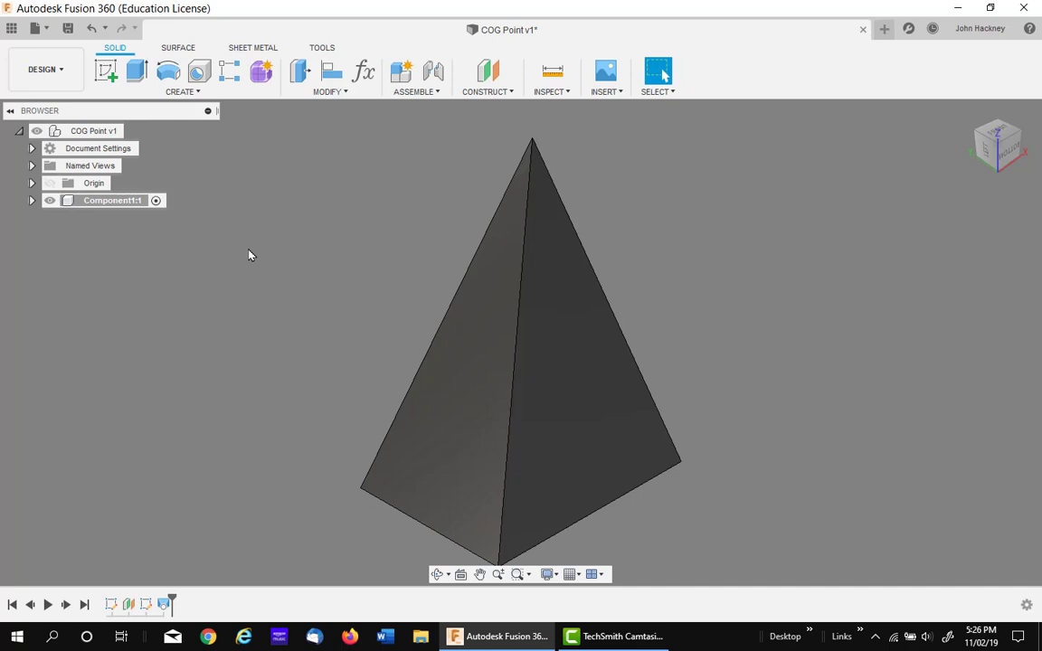
left_click(552, 92)
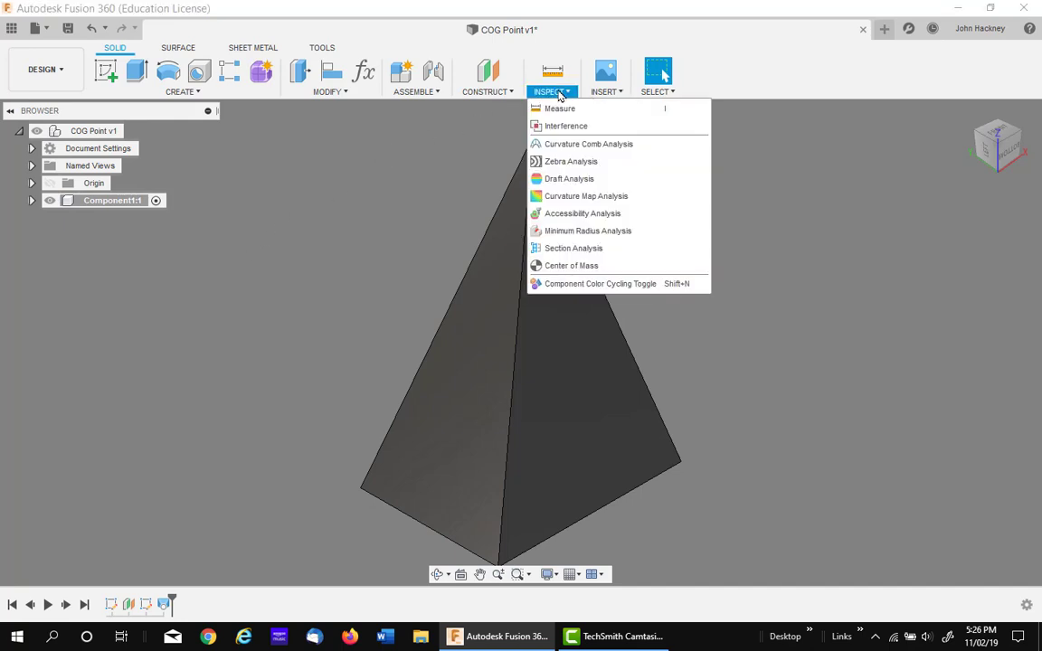
left_click(584, 265)
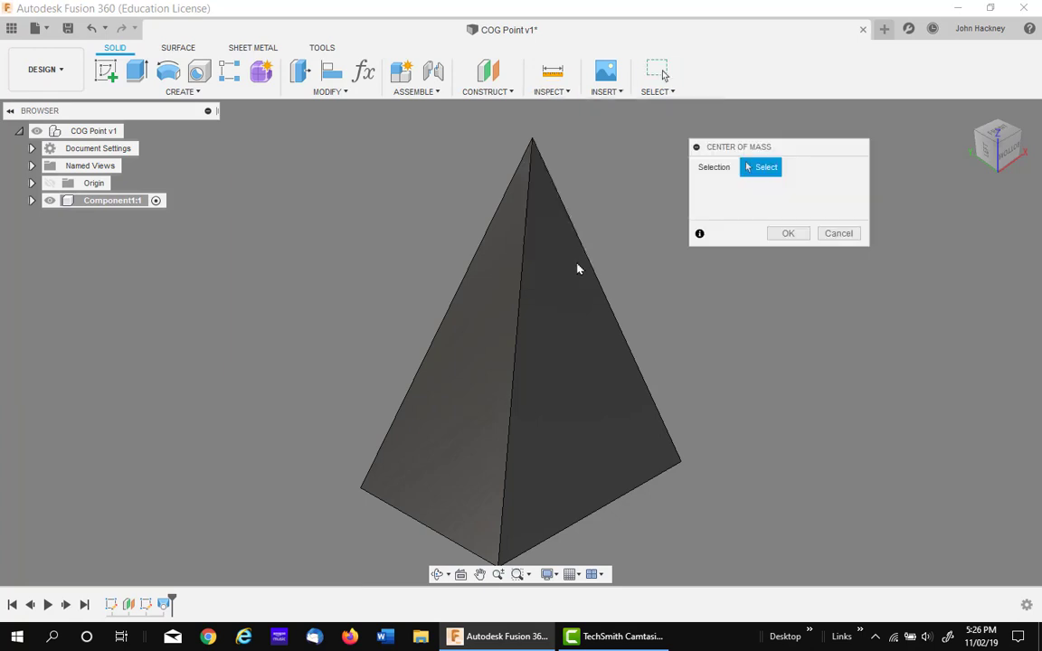
left_click(554, 328)
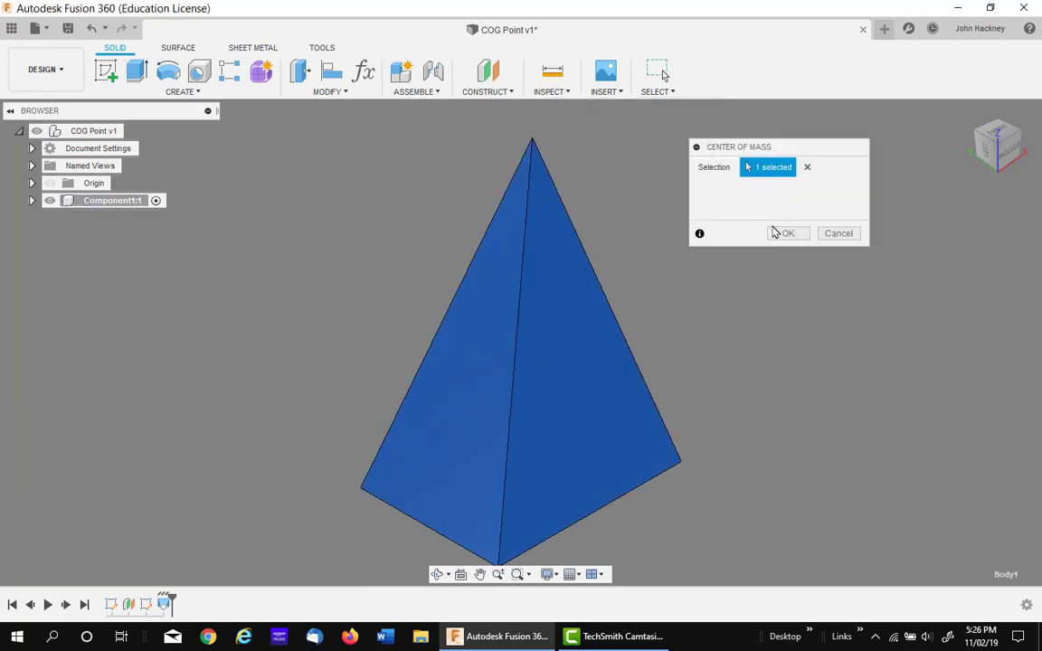
left_click(787, 234)
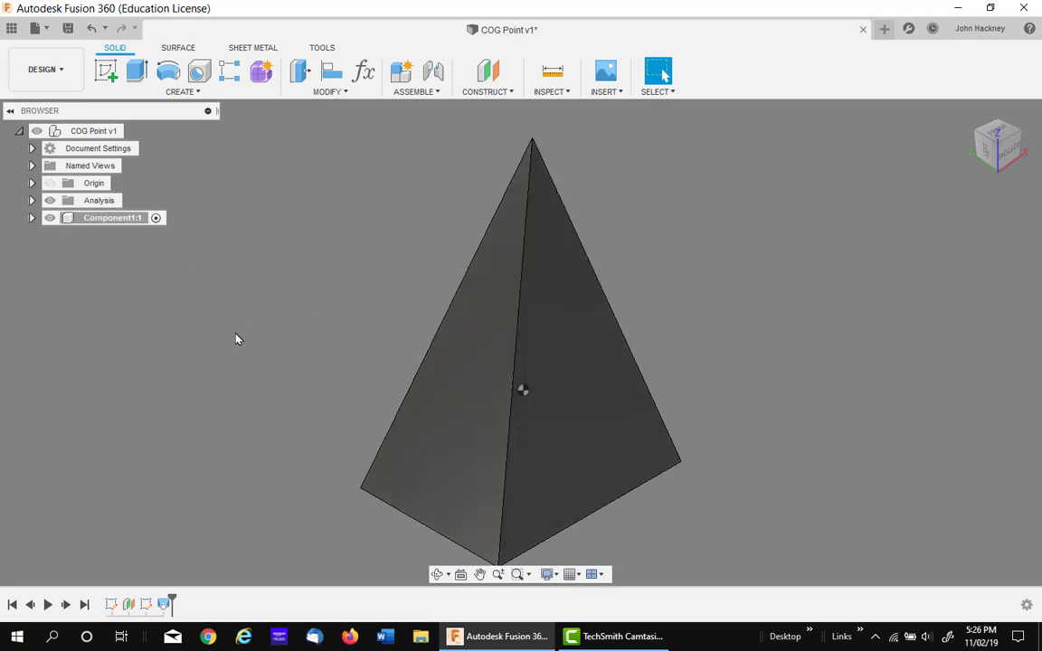
Sketch a single point on the front plane, left of the pyramid, and finish the sketch
left_click(109, 74)
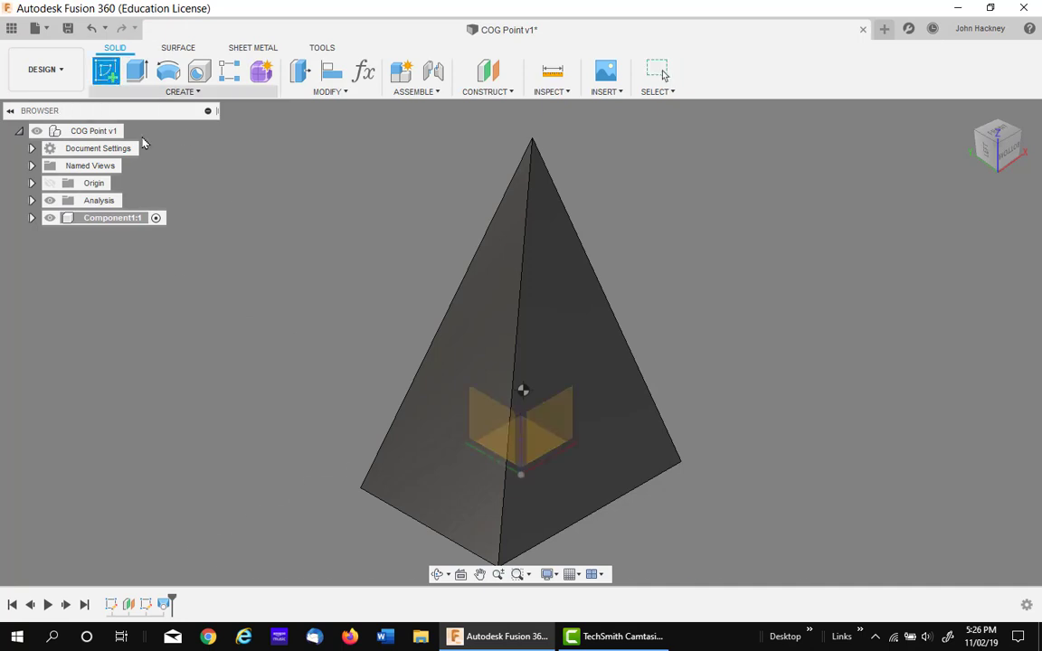
left_click(346, 316)
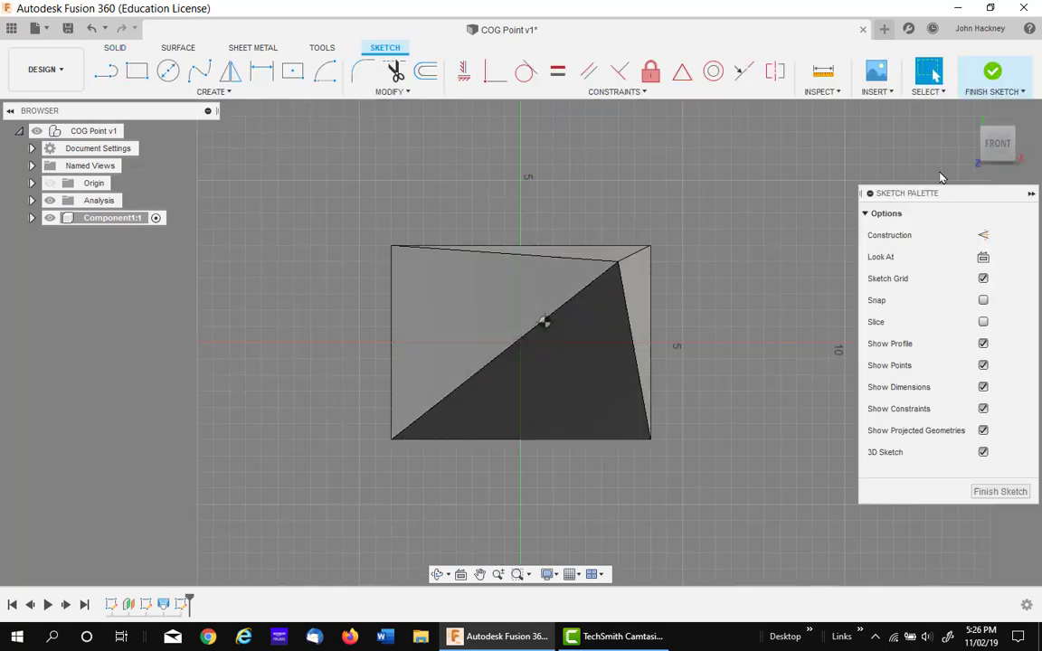
left_click(976, 127)
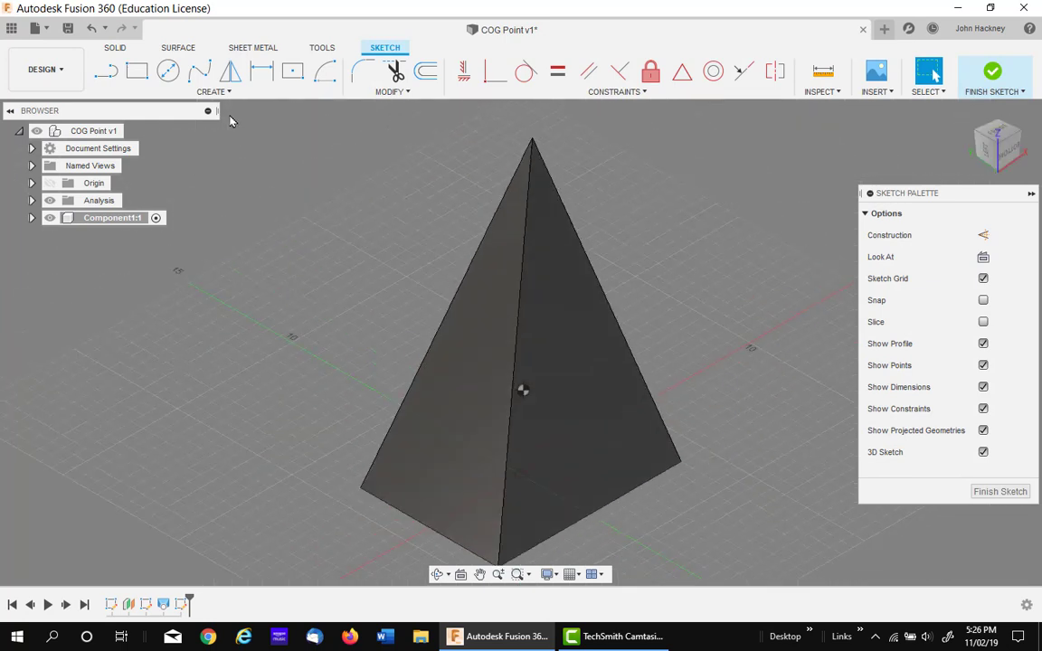
left_click(194, 89)
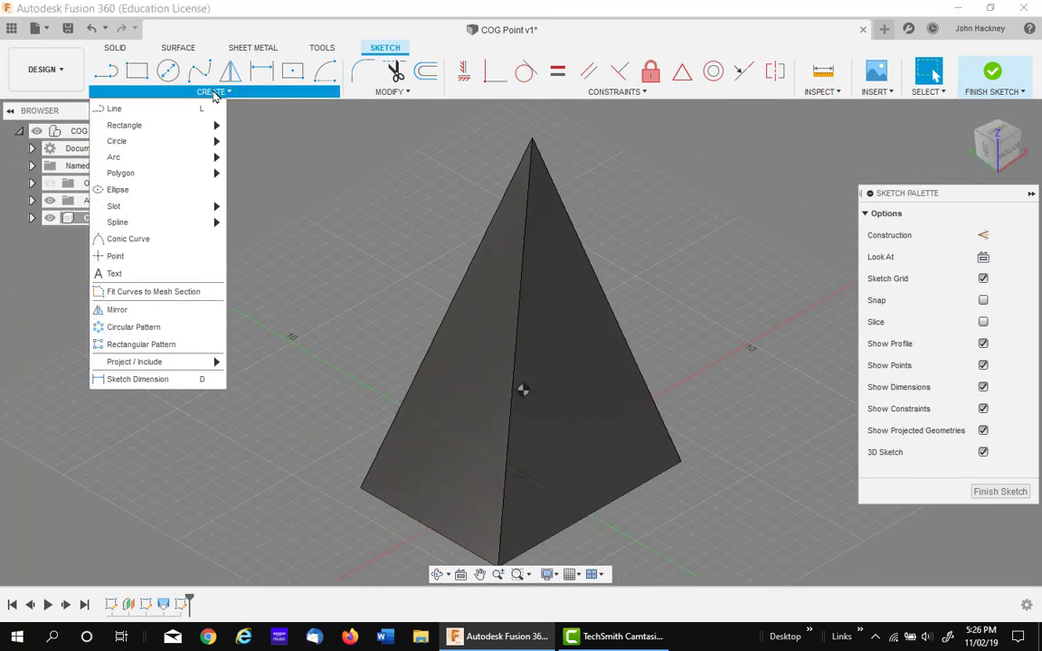
left_click(126, 257)
left_click(311, 419)
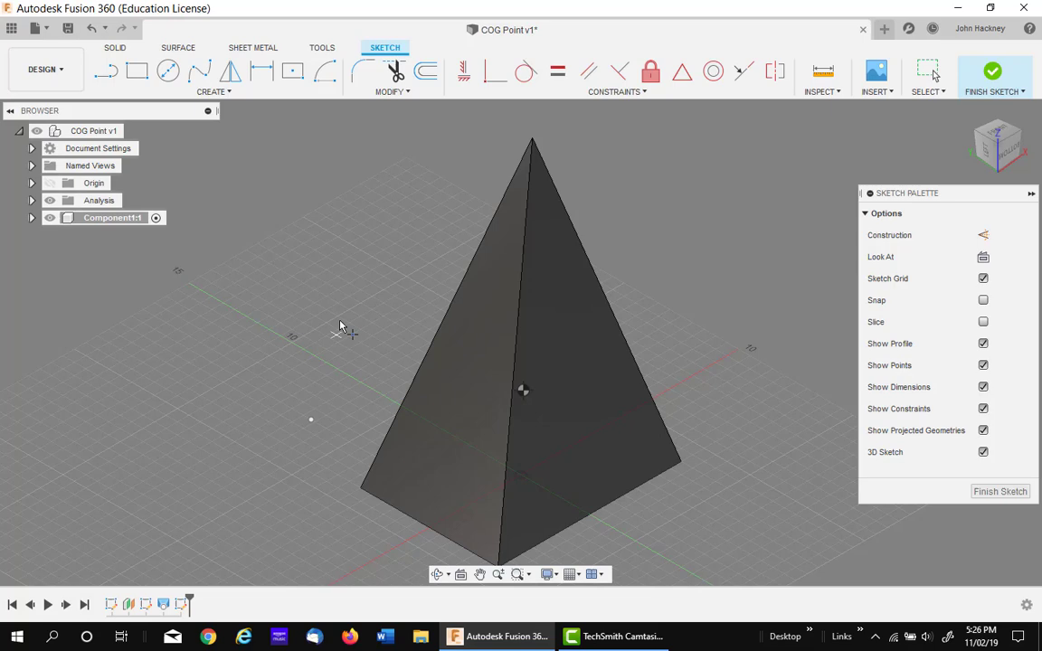
left_click(993, 74)
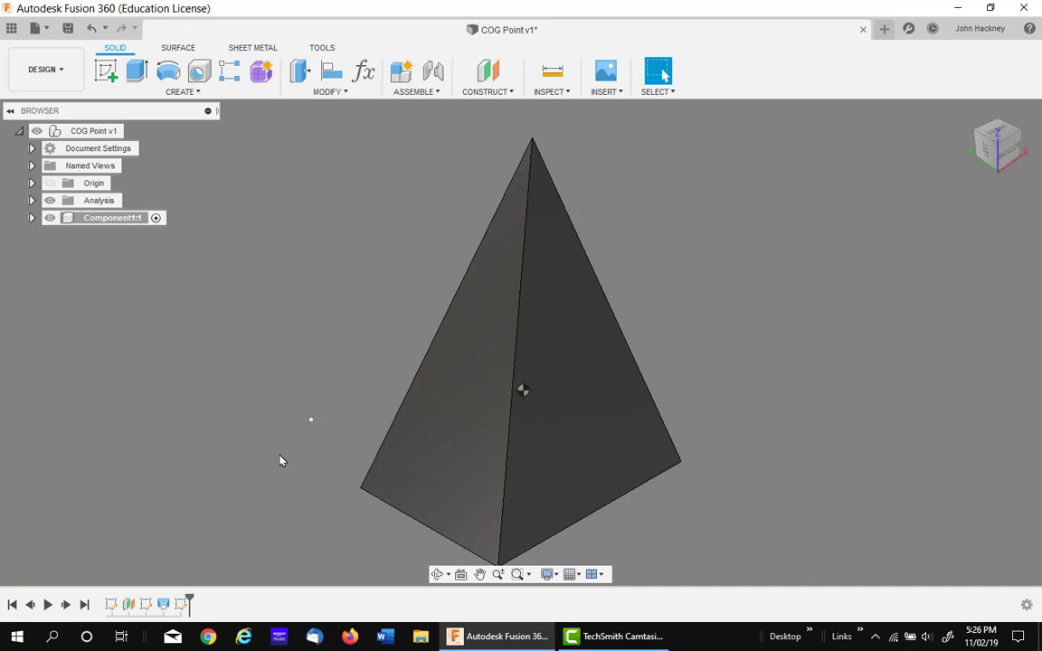
Move the sketch point Point to Point onto Component1's origin O
right_click(310, 422)
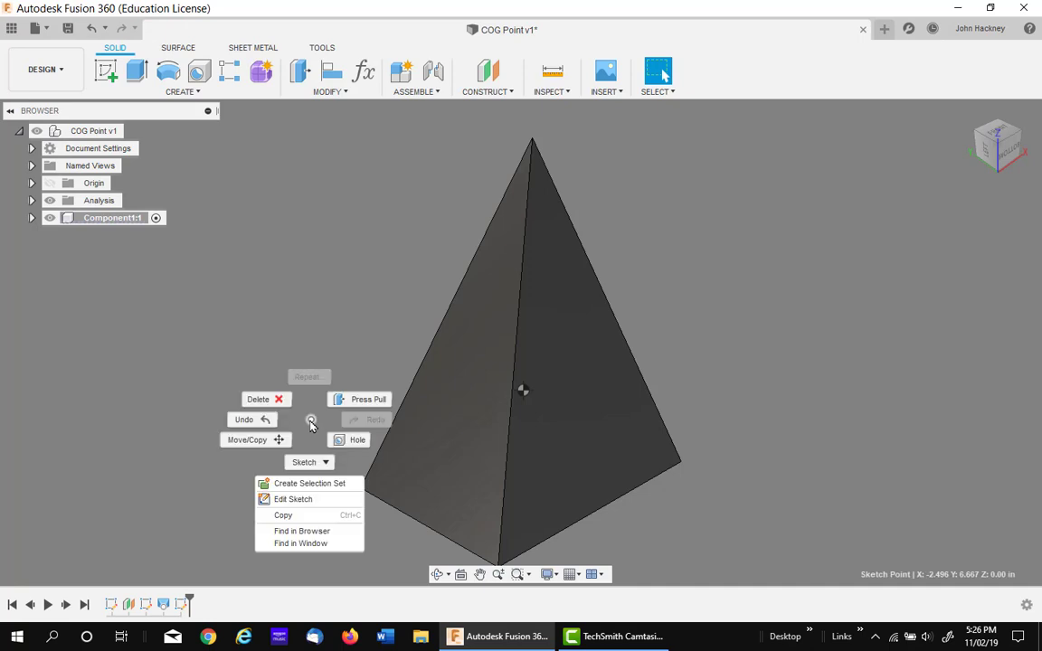
left_click(252, 438)
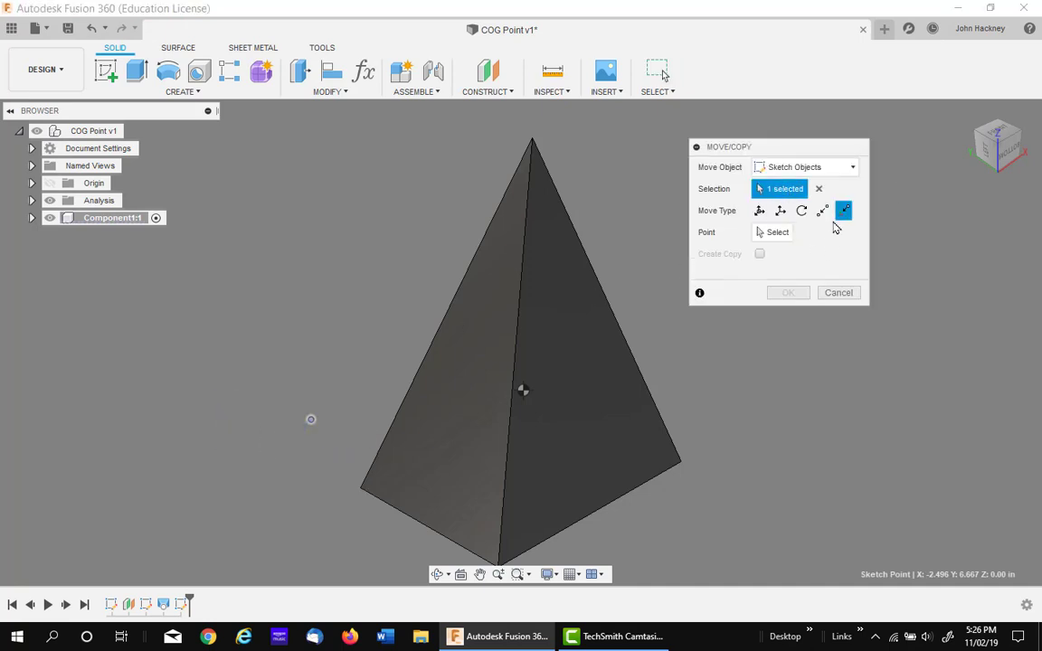
left_click(821, 214)
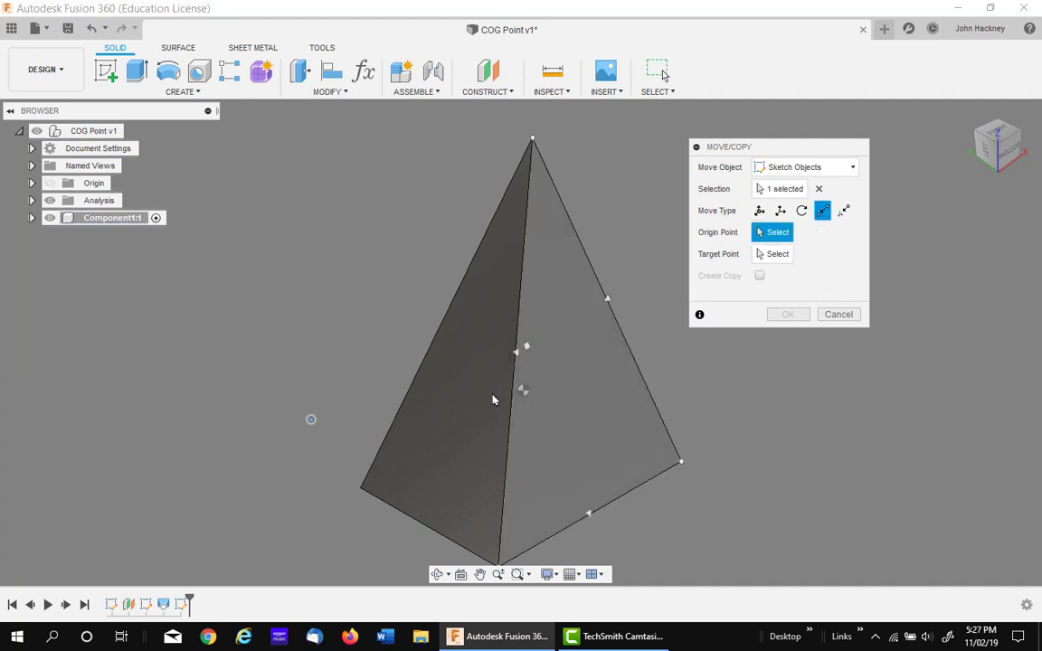
left_click(311, 421)
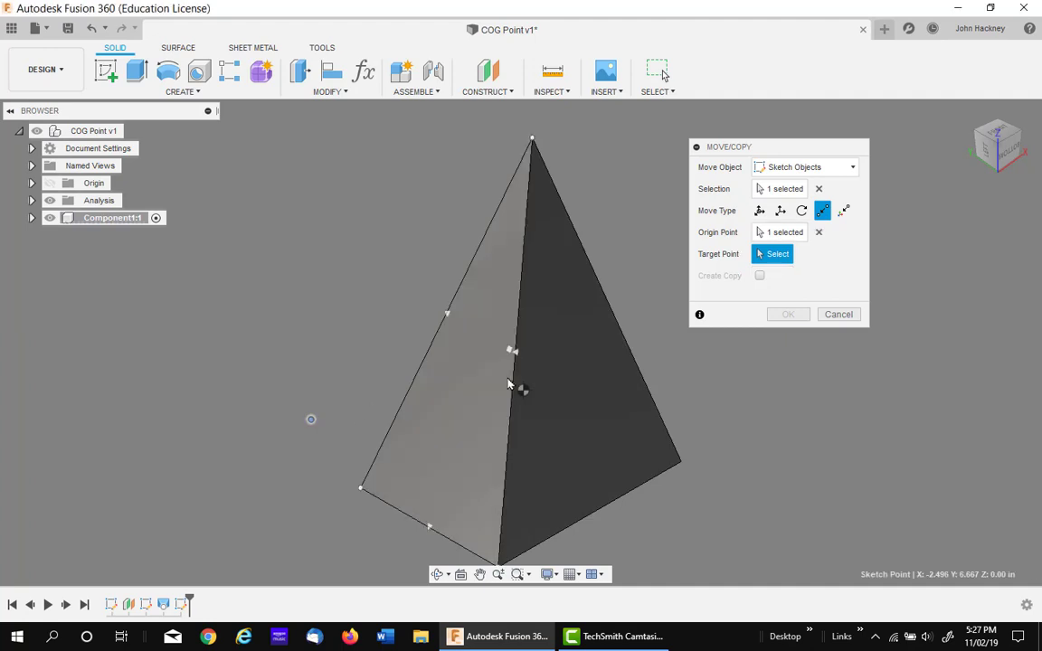
left_click(32, 218)
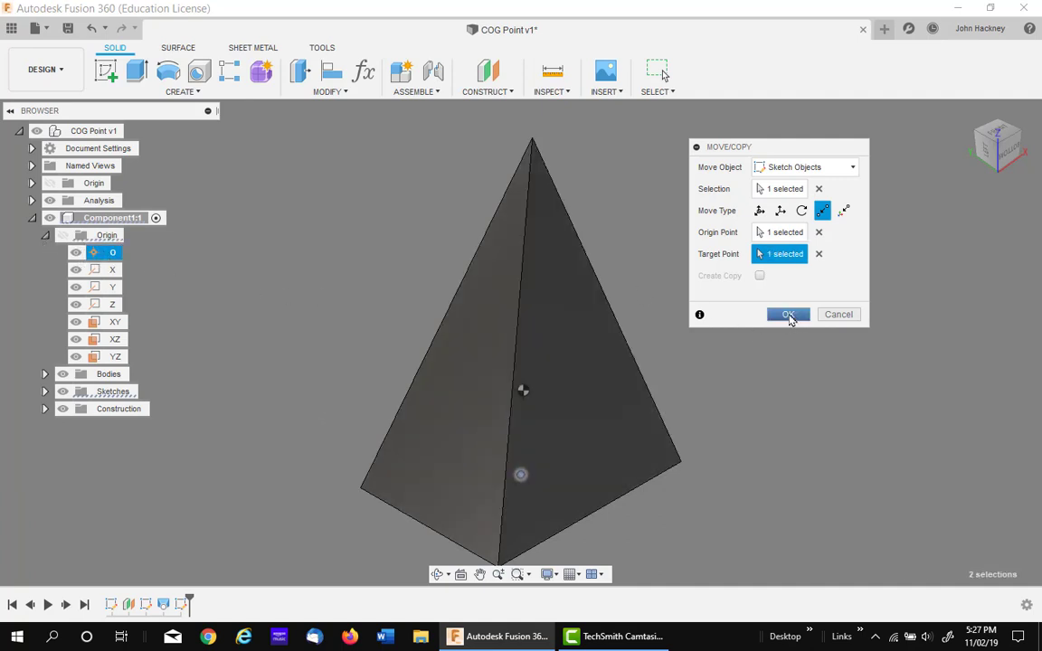
left_click(787, 314)
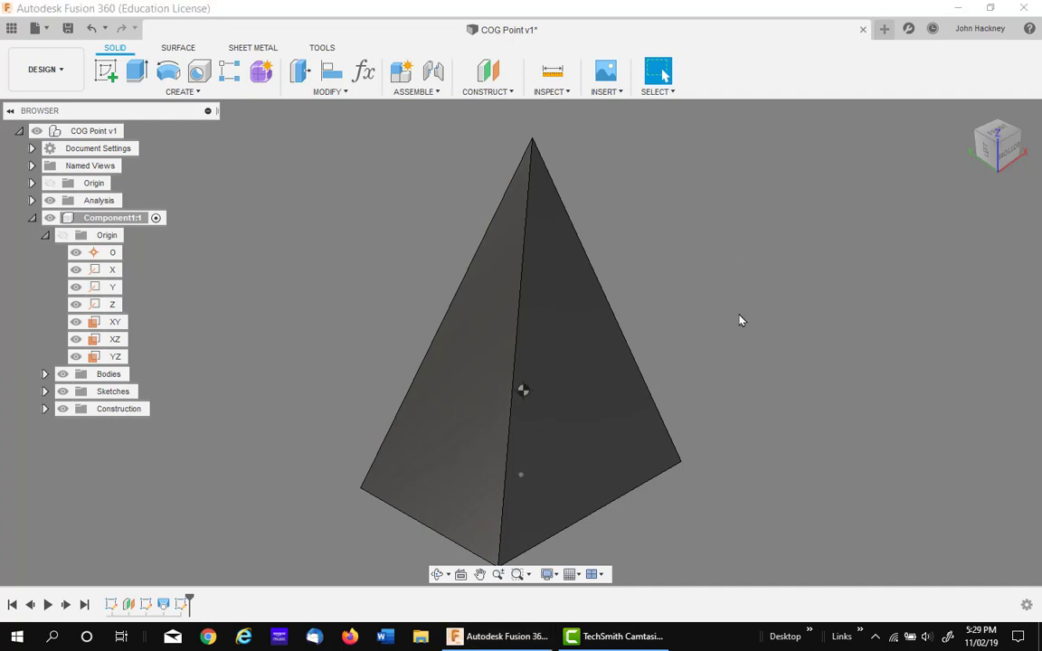
Measure CenterOfMass1 and copy its X 0.75, Y 0.625, Z 2.50 in values to the clipboard
left_click(553, 74)
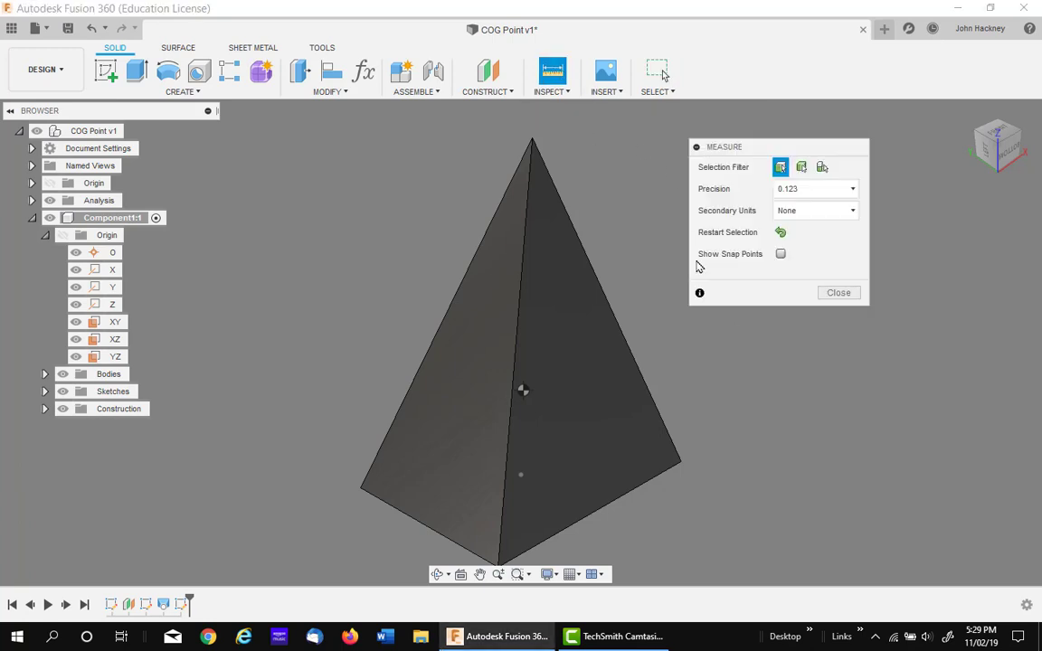
left_click(523, 394)
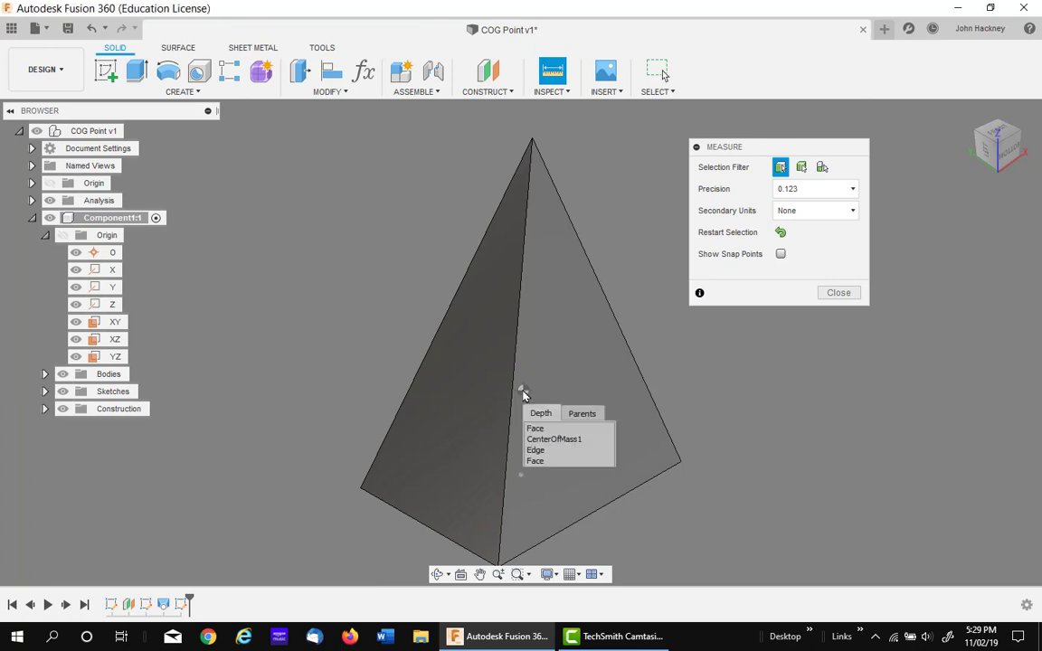
left_click(555, 440)
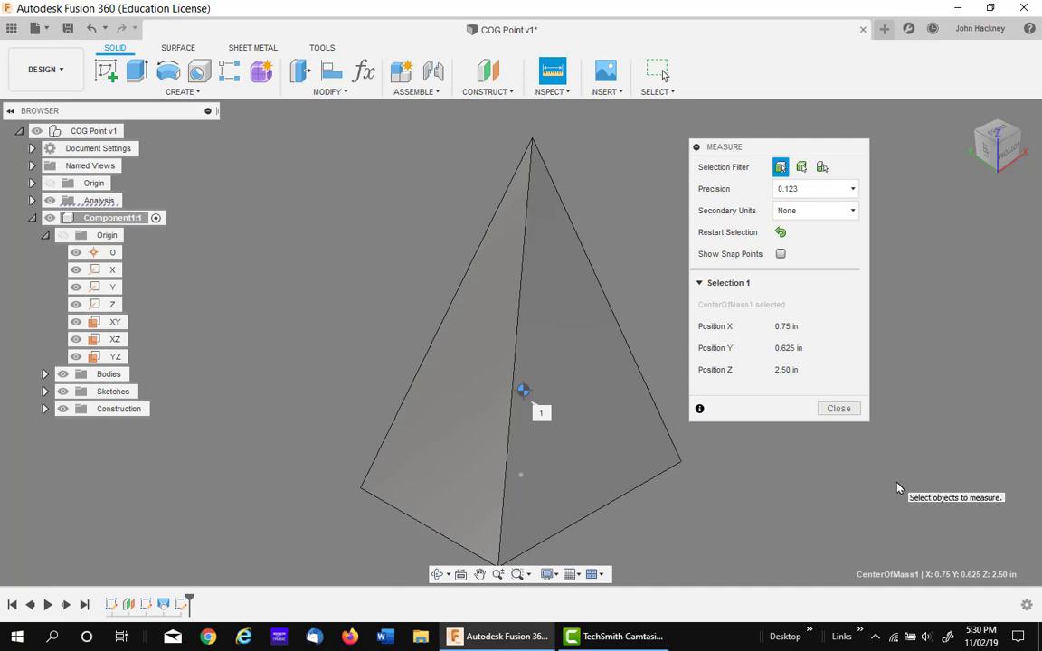
left_click(787, 373)
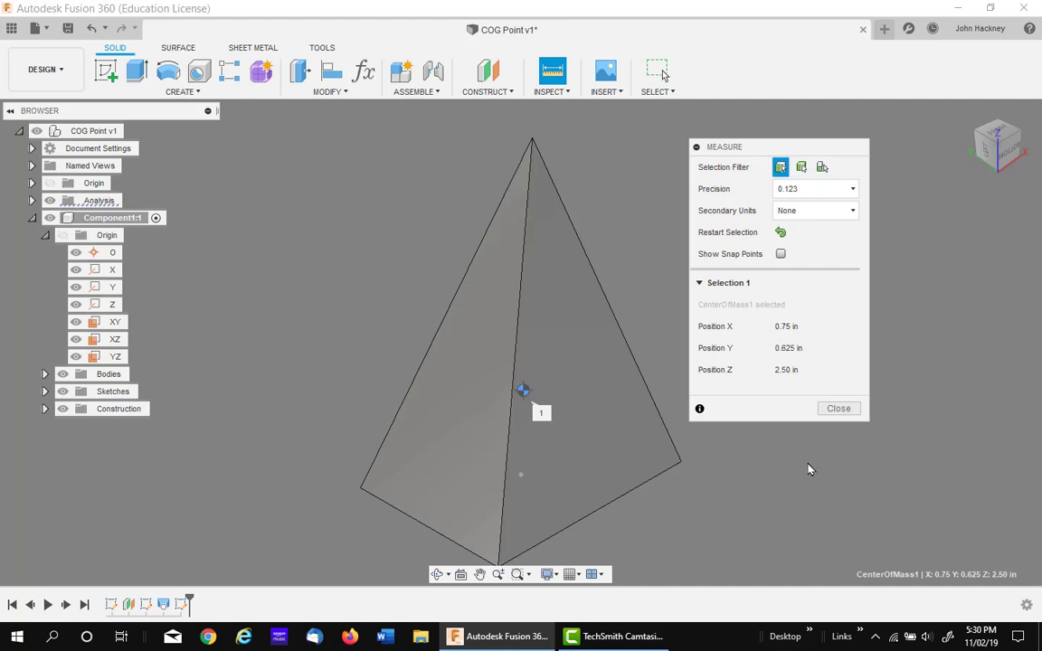
key("super+v")
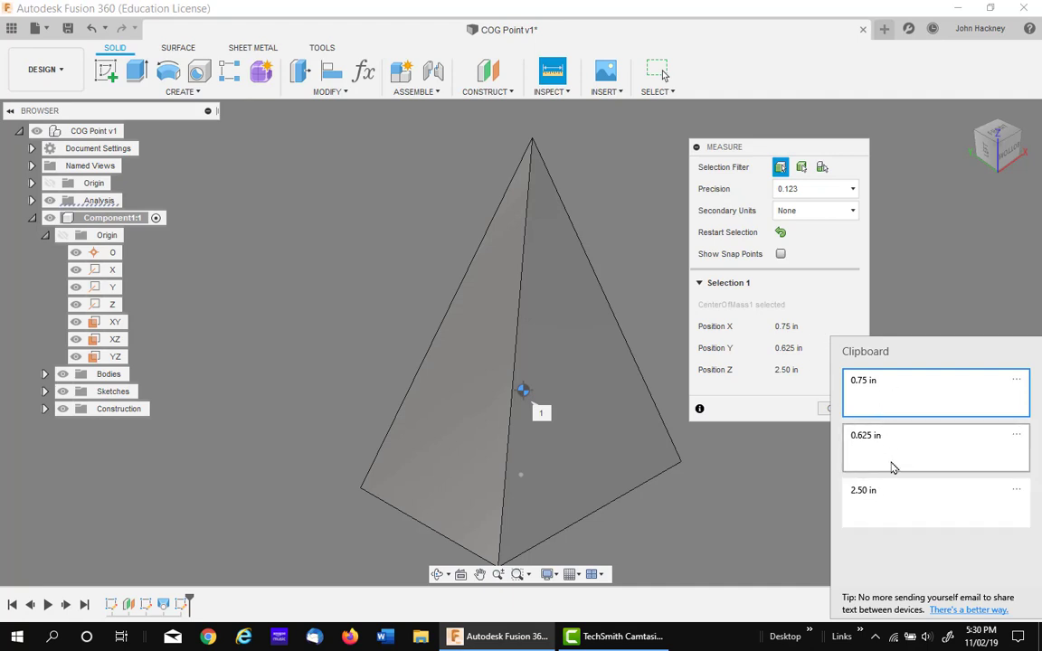
left_click(781, 493)
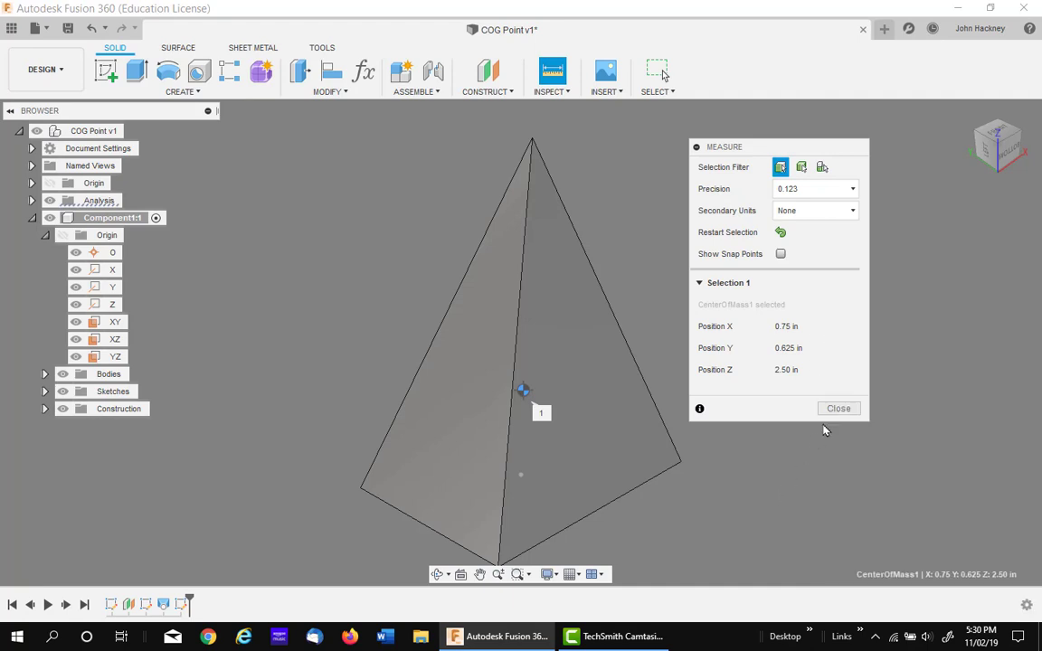
left_click(838, 409)
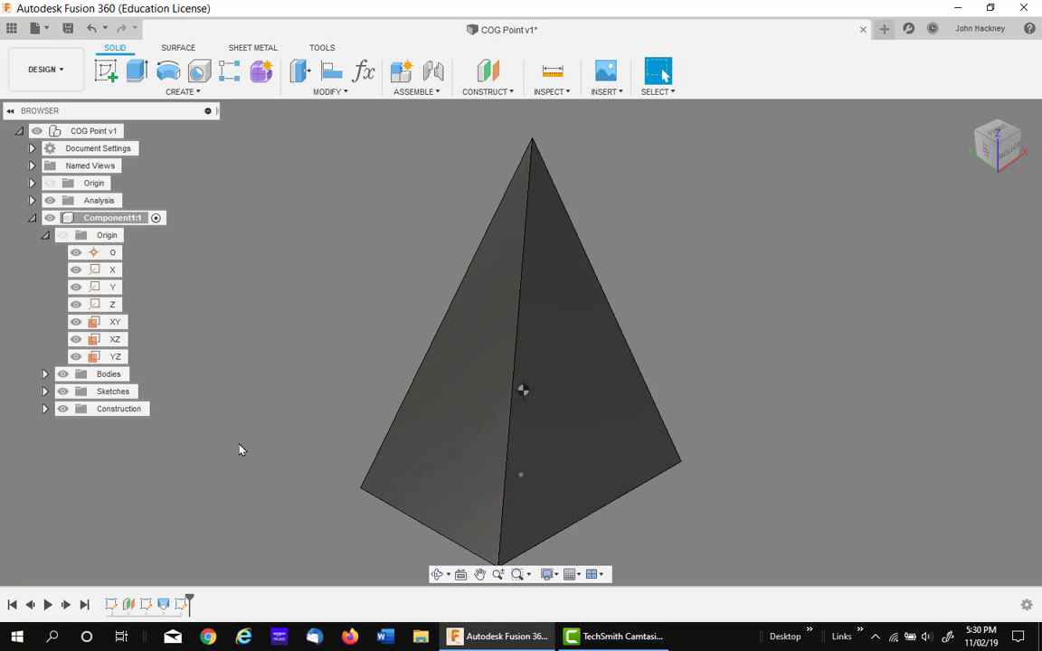
Start a Point to Position move of the sketch point at the origin
left_click(521, 477)
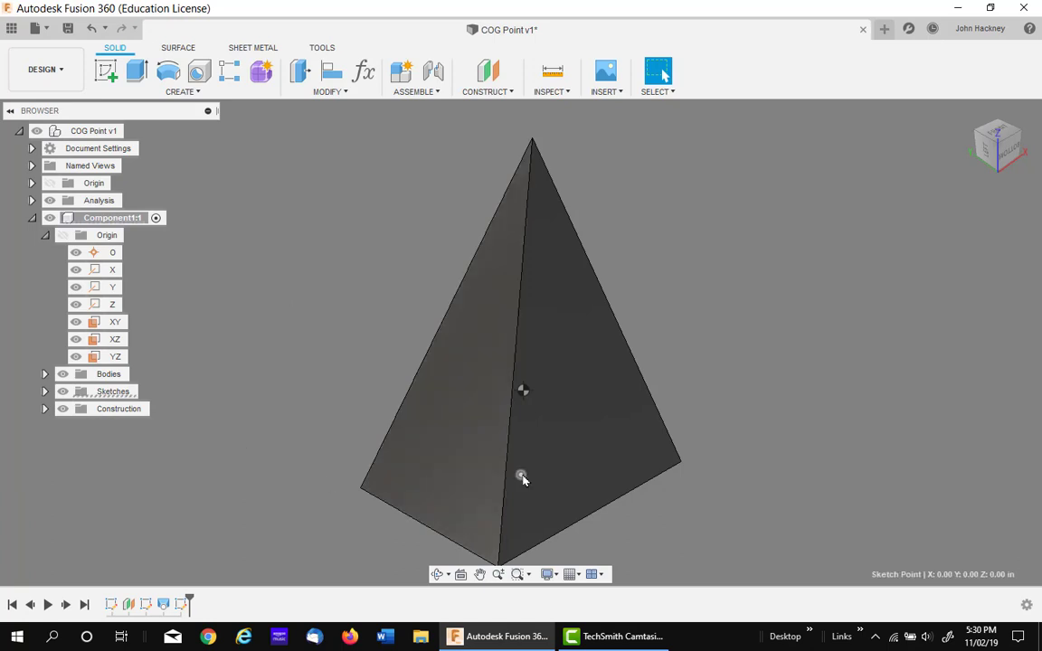
right_click(522, 478)
left_click(471, 493)
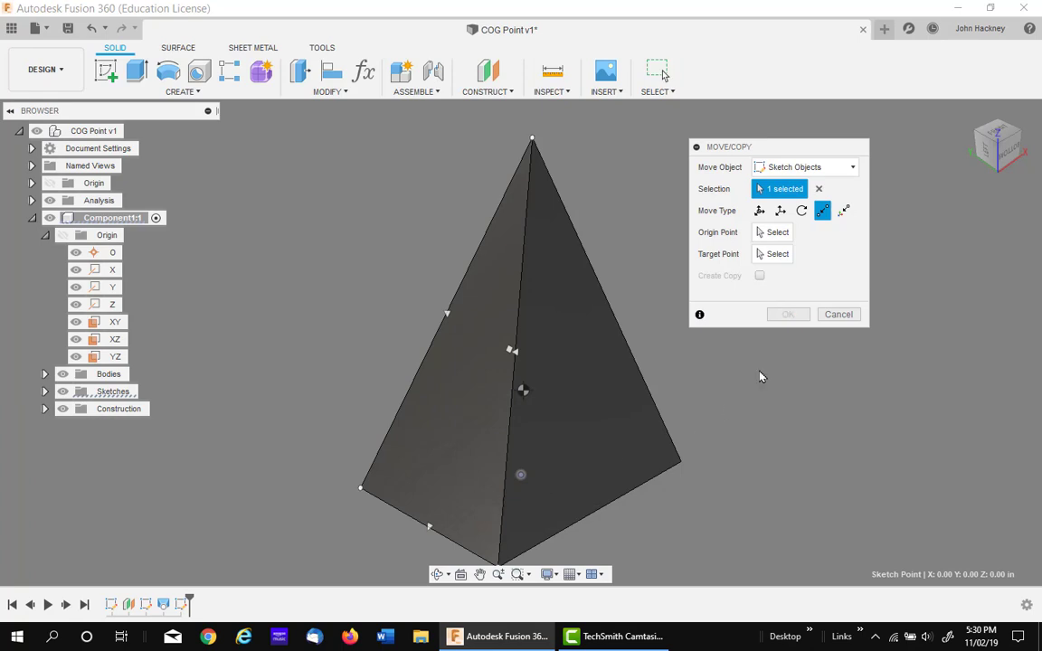
left_click(843, 211)
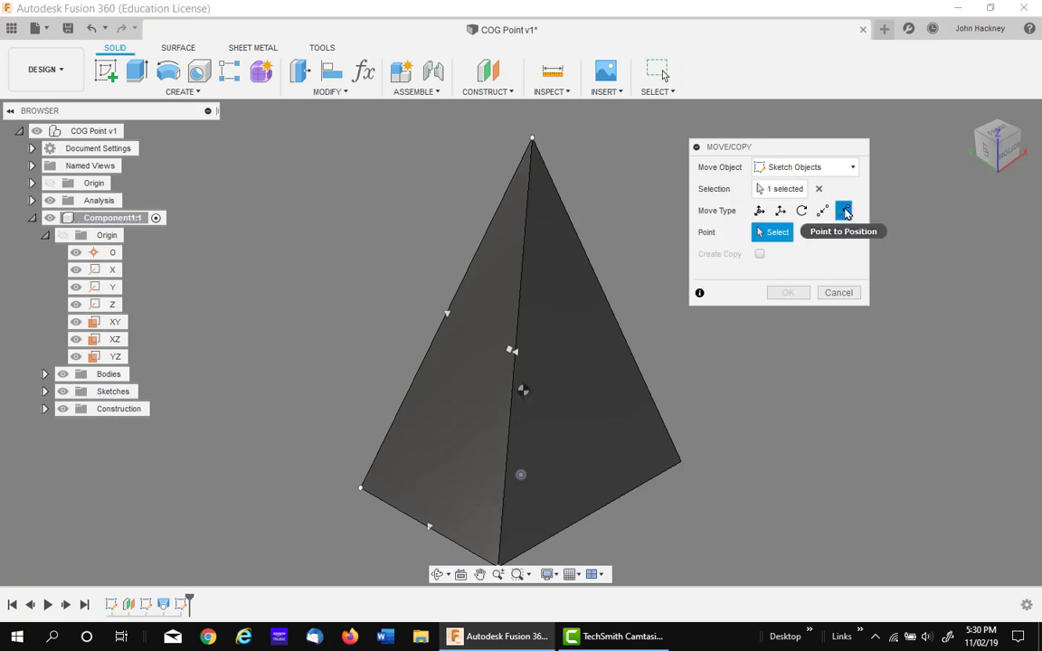
left_click(521, 477)
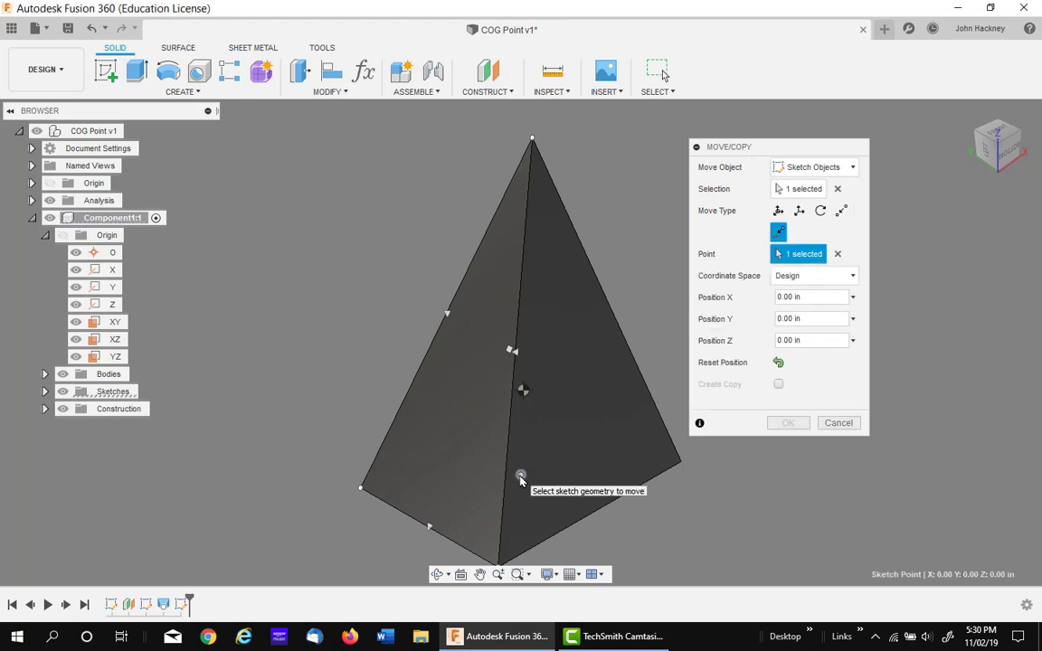
Paste X 0.75 in, Y 0.625 in, Z 2.50 in from clipboard history and confirm the move
left_click(823, 297)
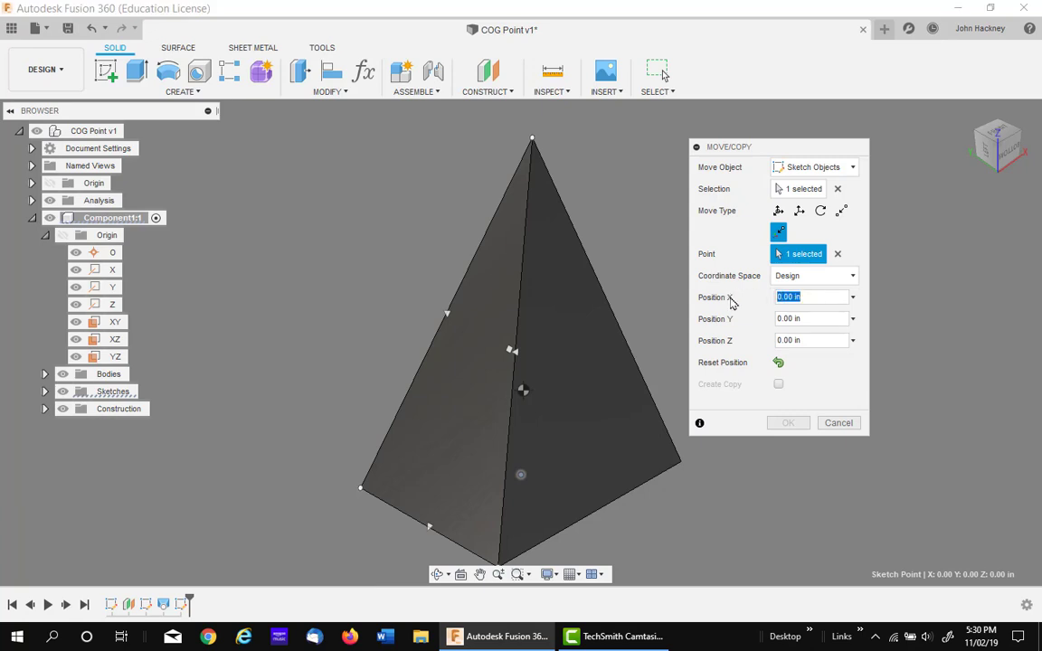
key("super+v")
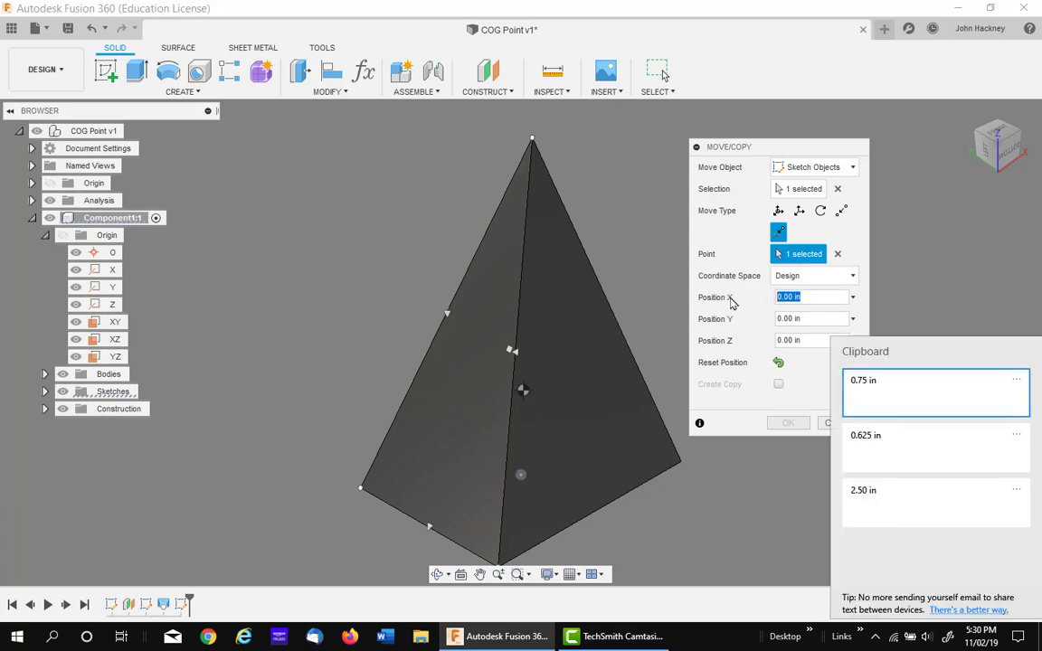
left_click(919, 398)
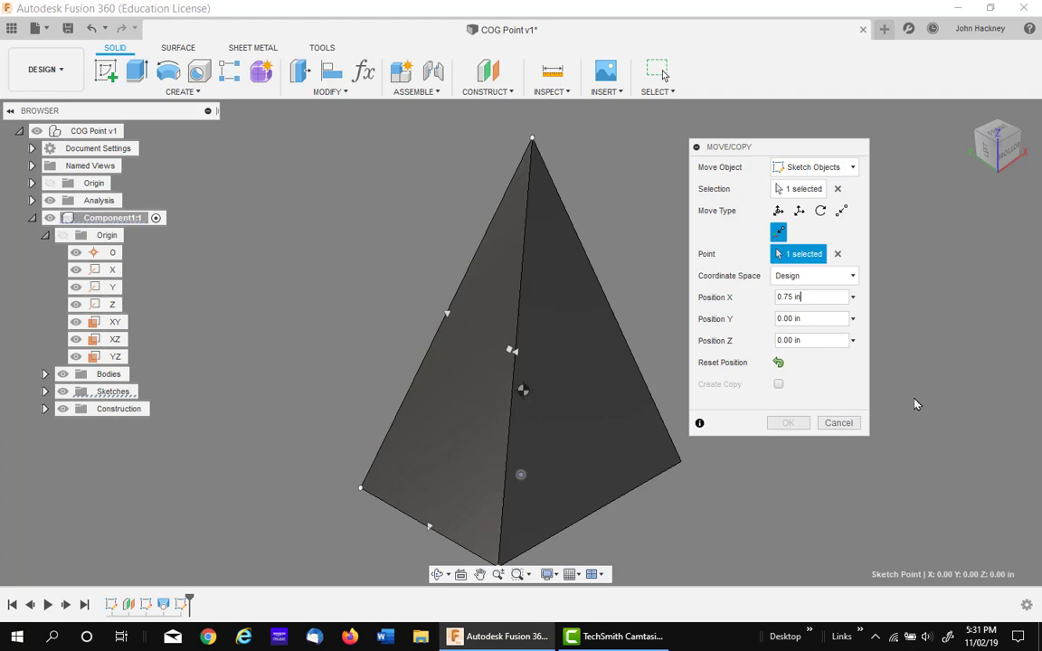
left_click(813, 319)
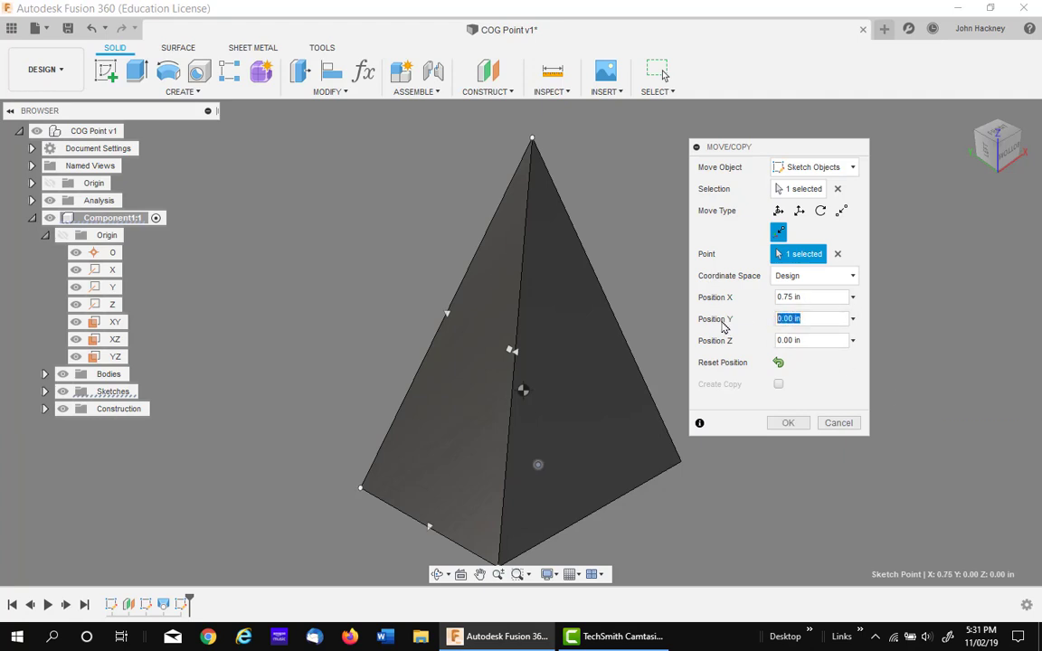
key("super+v")
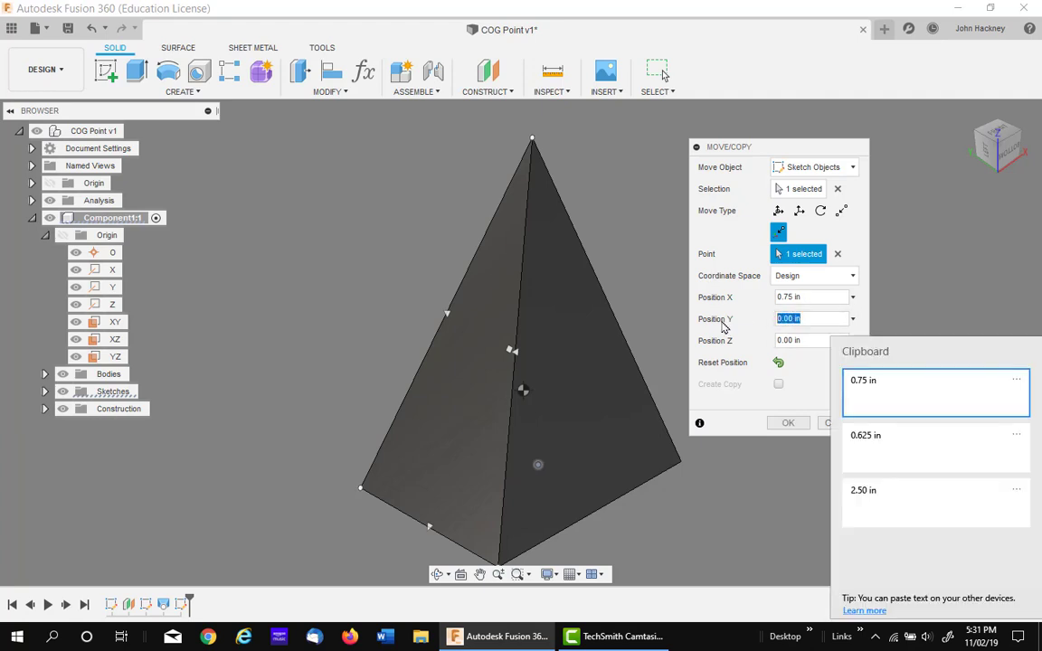
left_click(870, 438)
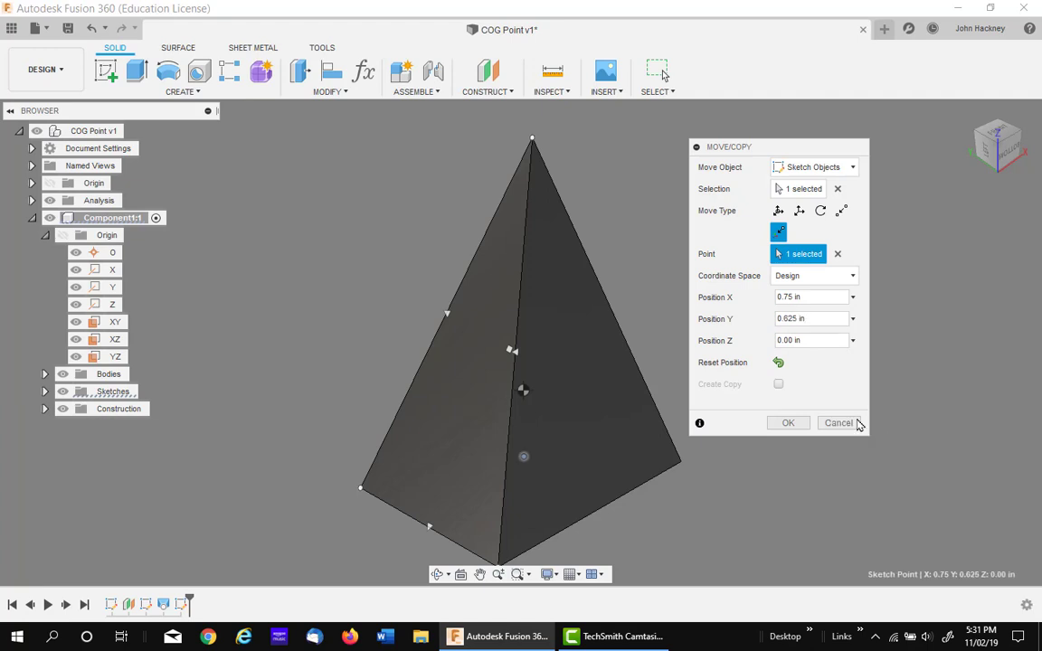
left_click(814, 340)
key("super+v")
left_click(877, 493)
left_click(787, 424)
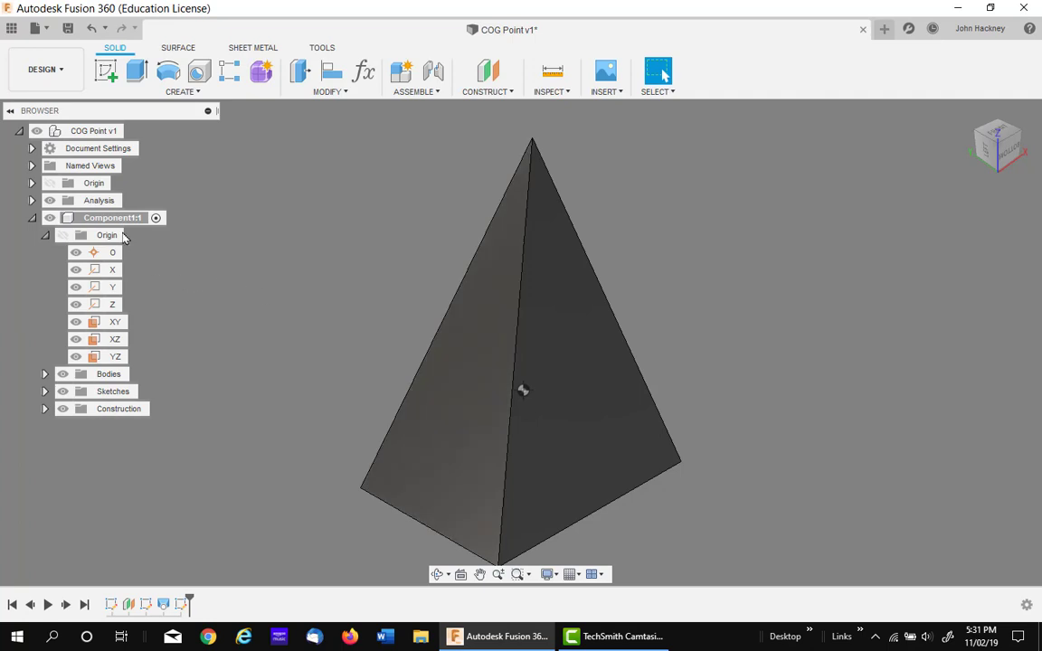
Turn off the Analysis folder's visibility in the Browser
left_click(49, 200)
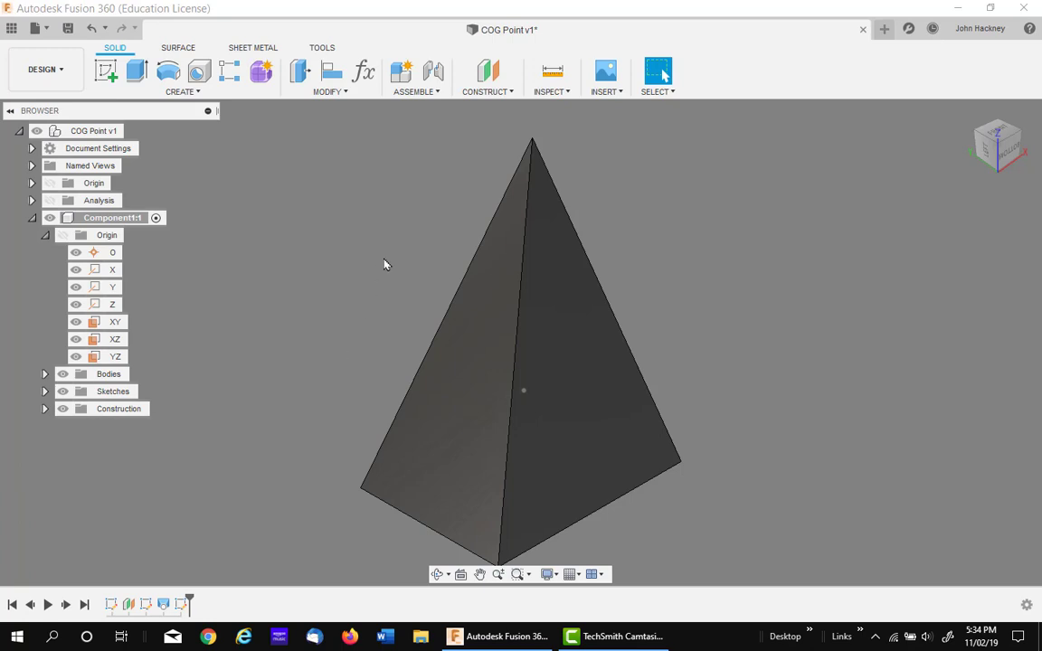
Create an offset plane from the pyramid's bottom face To Object at the centre-of-mass sketch point
left_click(488, 74)
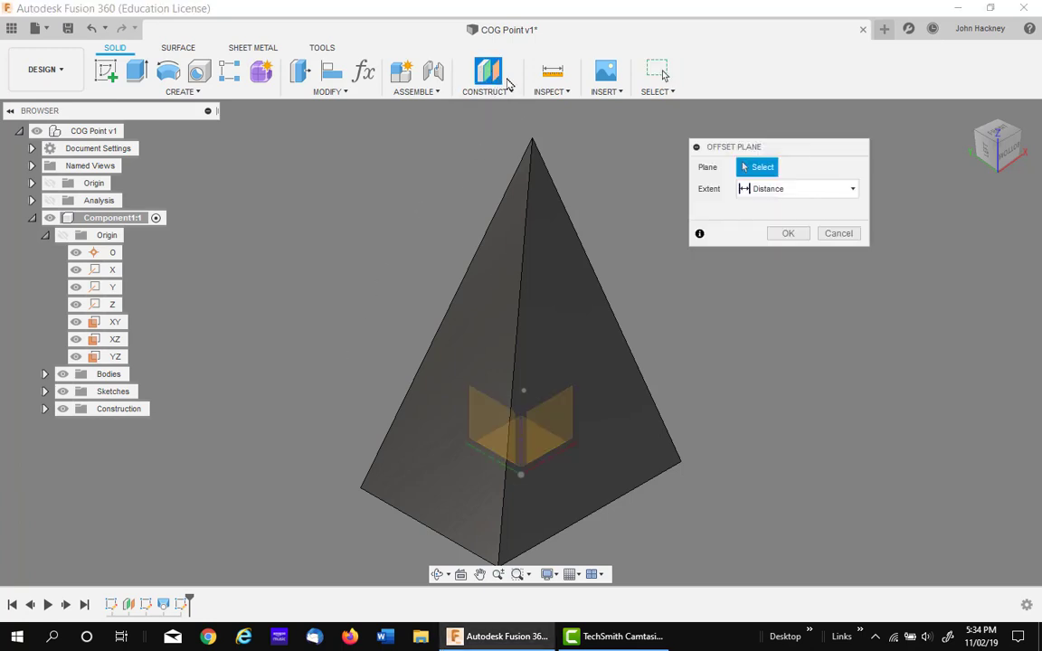
left_click(565, 507)
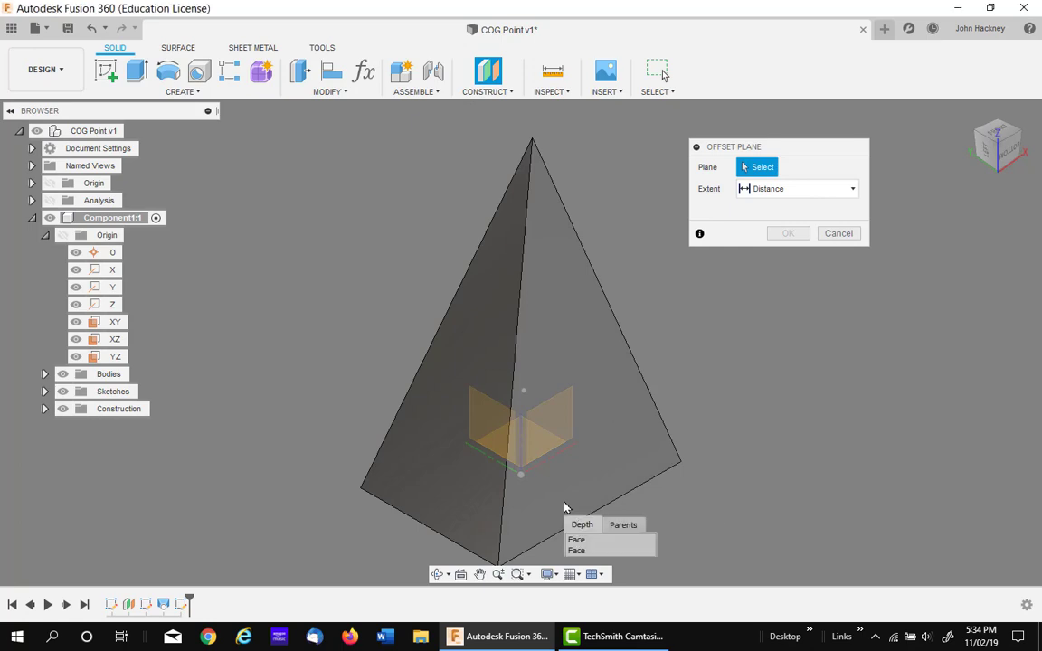
left_click(584, 550)
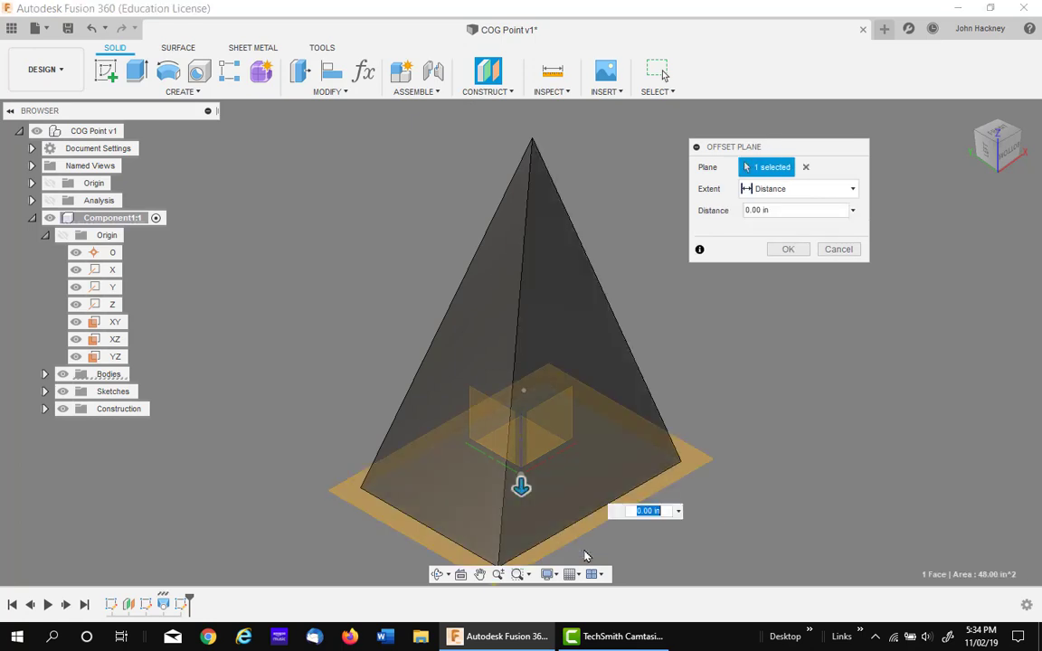
left_click(841, 190)
left_click(777, 226)
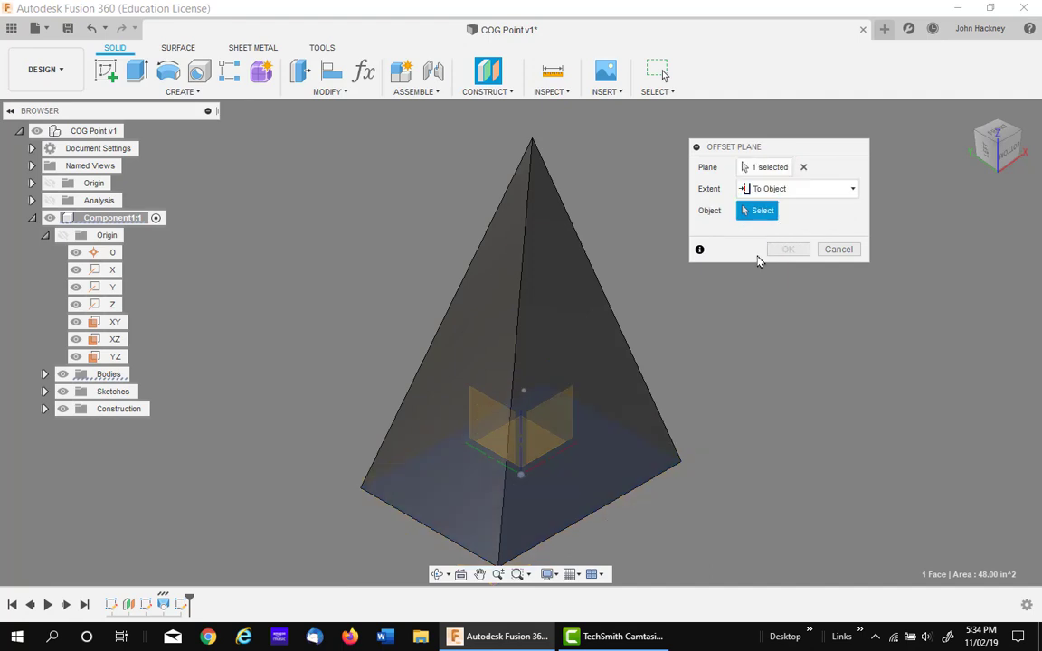
left_click(524, 391)
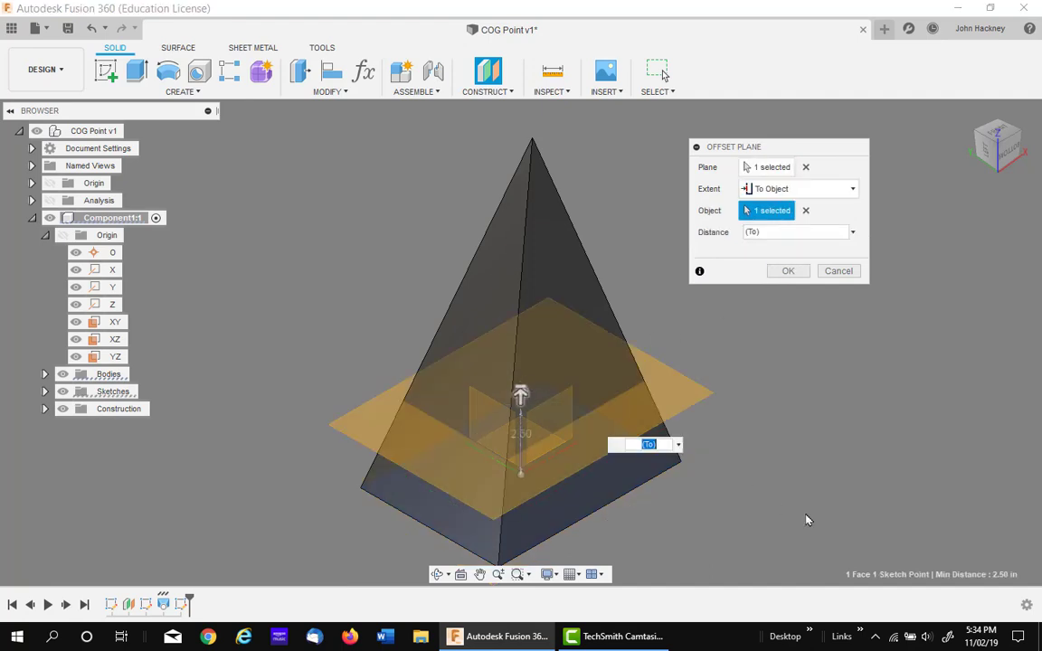
left_click(788, 271)
mouse_move(704, 388)
middle_mouse_down("shift")
mouse_move(697, 326)
mouse_move(713, 396)
middle_mouse_up("shift")
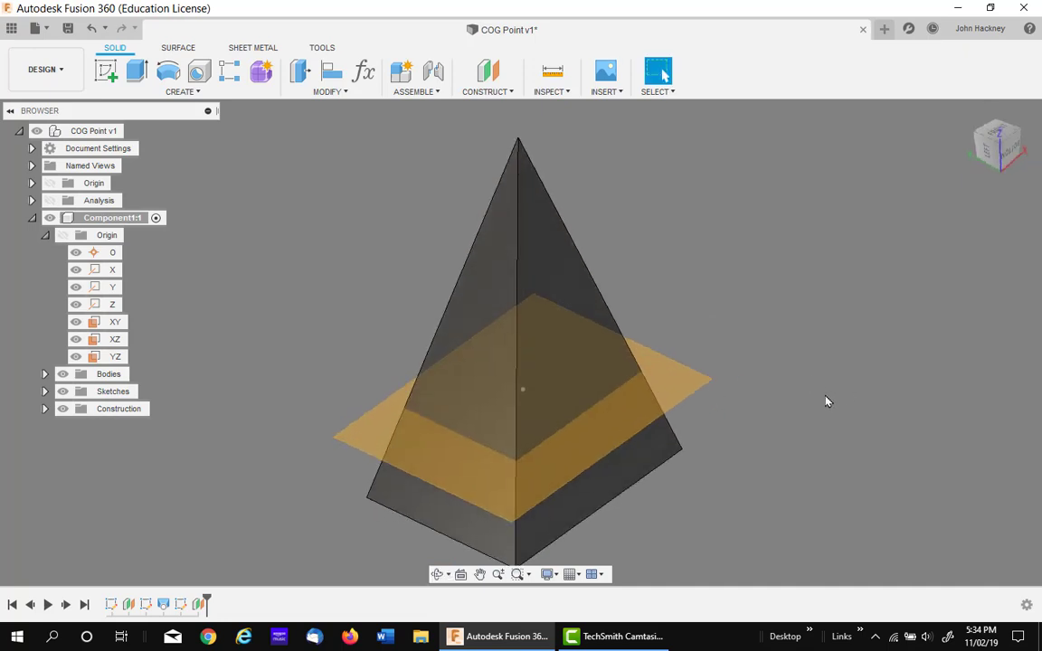